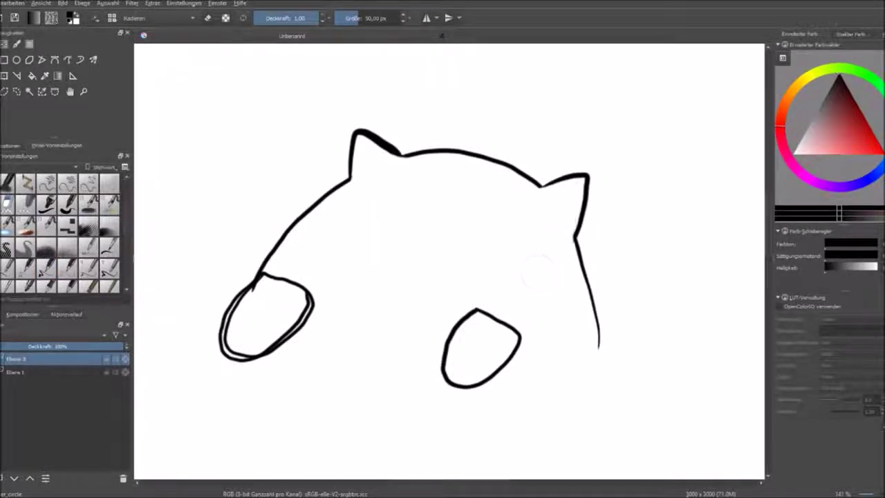
Erase the left paw's doubled outline and the top edge of the right paw.
left_click_drag(257, 280, 233, 334)
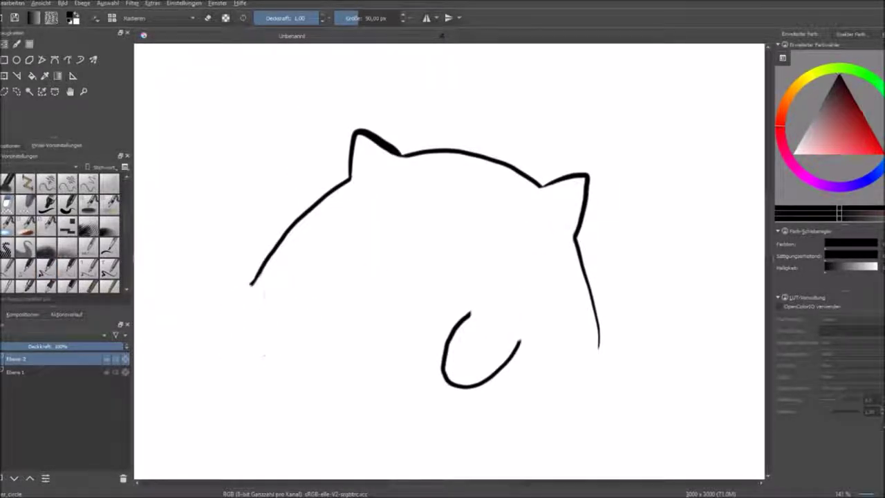
left_click_drag(497, 292, 434, 291)
key("e")
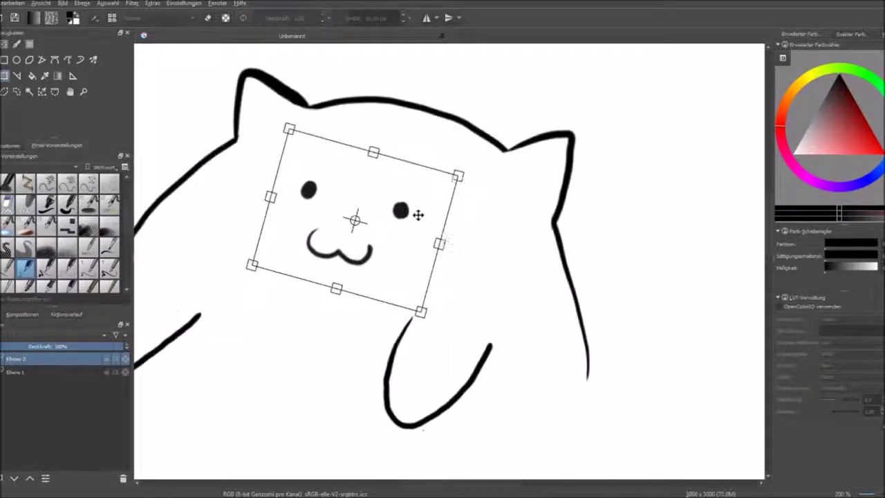
Transform the eyes and mouth so they are wider and sit centred on the head.
mouse_move(417, 211)
left_mouse_down()
mouse_move(409, 223)
mouse_move(421, 221)
left_mouse_up()
scroll(370, 179, "down", 2)
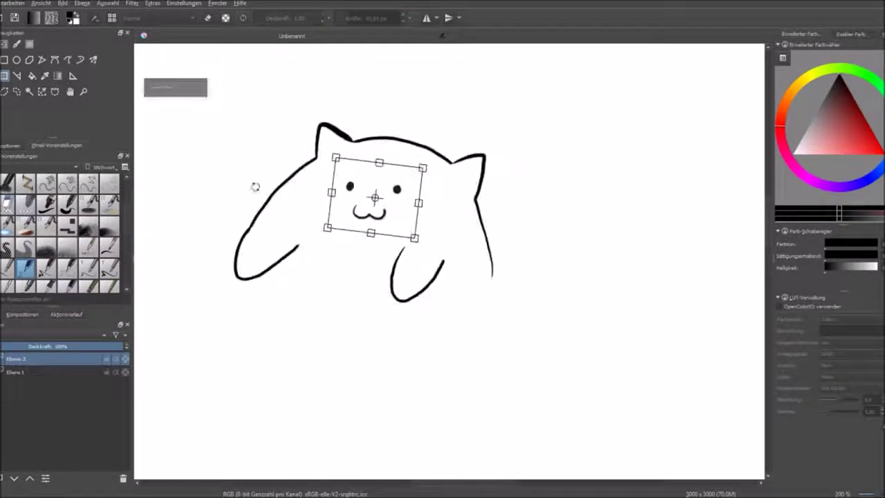
left_click_drag(369, 179, 404, 171)
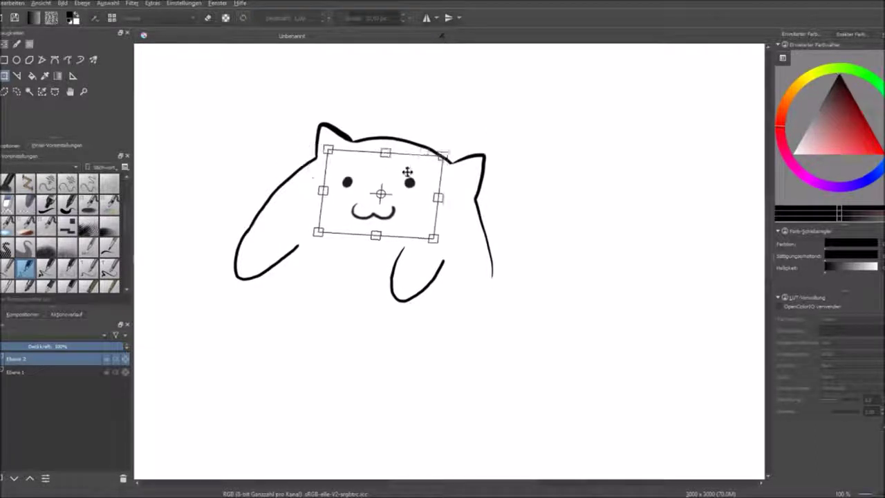
key("Return")
Clean up both ears' outlines and draw the cat's rounded lower body on a new layer.
scroll(474, 146, "up", 4)
right_click(474, 233)
key("ctrl+z")
mouse_move(405, 192)
left_mouse_down()
mouse_move(510, 257)
mouse_move(487, 319)
mouse_move(485, 184)
mouse_move(487, 320)
left_mouse_up()
key("ctrl+z")
right_click(419, 204)
left_click(375, 154)
scroll(449, 262, "down", 2)
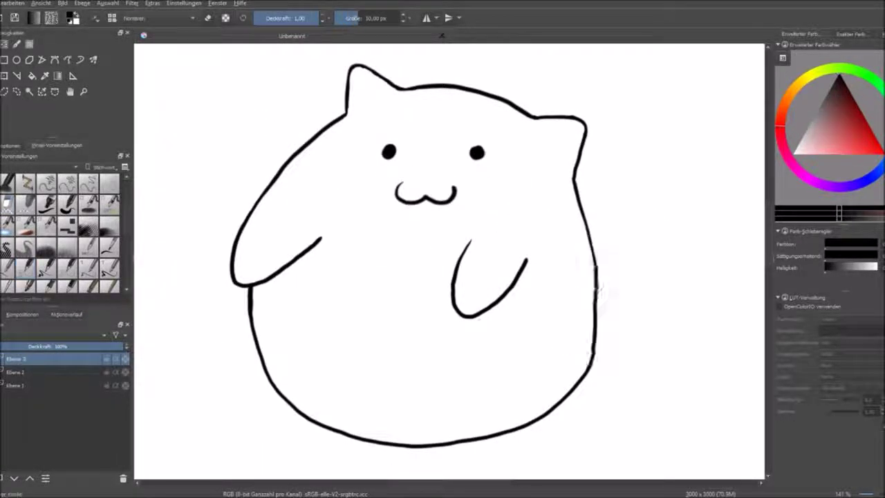
Undo the last body stroke and redraw the body's right side as one smooth curve.
key("ctrl+z")
scroll(604, 349, "up", 3)
mouse_move(579, 201)
left_mouse_down()
mouse_move(586, 282)
mouse_move(553, 404)
mouse_move(515, 446)
left_mouse_up()
scroll(515, 445, "down", 3)
scroll(528, 287, "up", 3)
right_click(529, 287)
right_click(518, 318)
left_click(512, 367)
scroll(514, 332, "down", 2)
Draw the left foot at the body's lower corner and erase the body line crossing it.
scroll(515, 331, "up", 3)
scroll(285, 337, "up", 2)
mouse_move(322, 318)
left_mouse_down()
mouse_move(267, 277)
mouse_move(384, 419)
left_mouse_up()
left_click(9, 203)
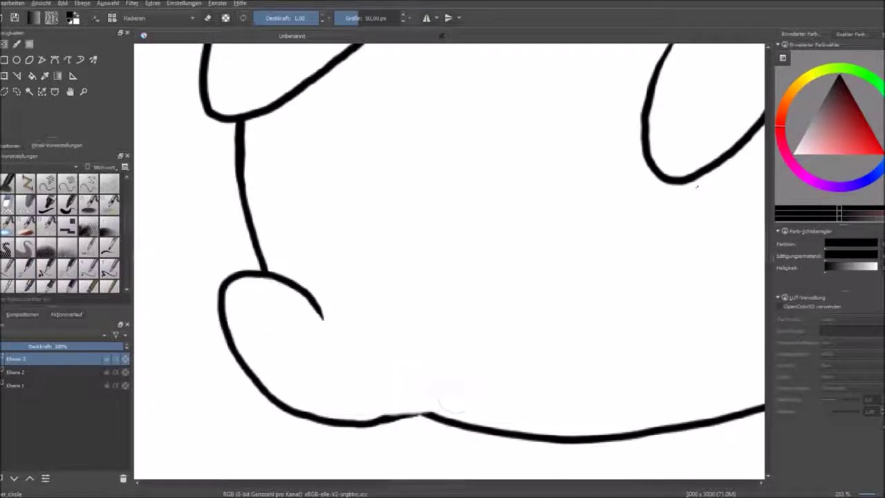
scroll(449, 407, "down", 2)
right_click(490, 350)
left_click(437, 387)
Draw the right foot at the bottom of the body and erase the overlapping body line.
mouse_move(497, 266)
left_mouse_down()
mouse_move(425, 394)
mouse_move(418, 364)
left_mouse_up()
right_click(467, 339)
left_click(415, 300)
scroll(515, 342, "down", 3)
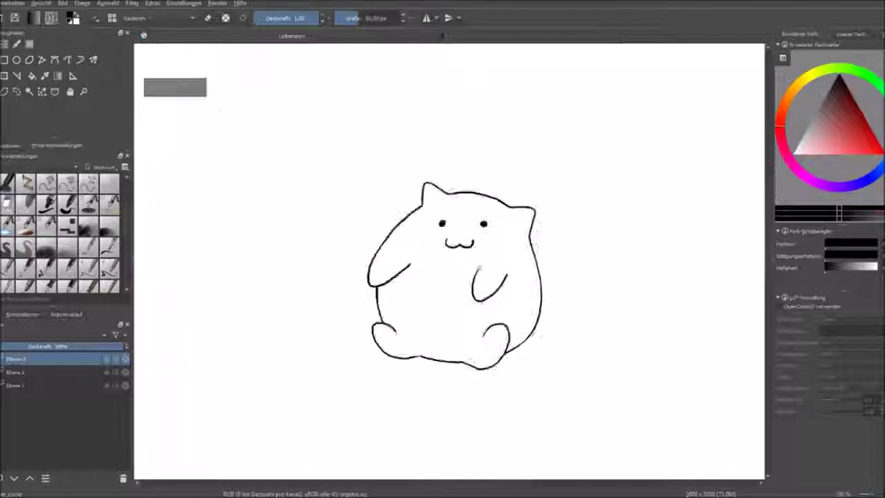
Paint black paw pads with toe dots on the soles of both feet.
scroll(488, 296, "up", 3)
key("slash")
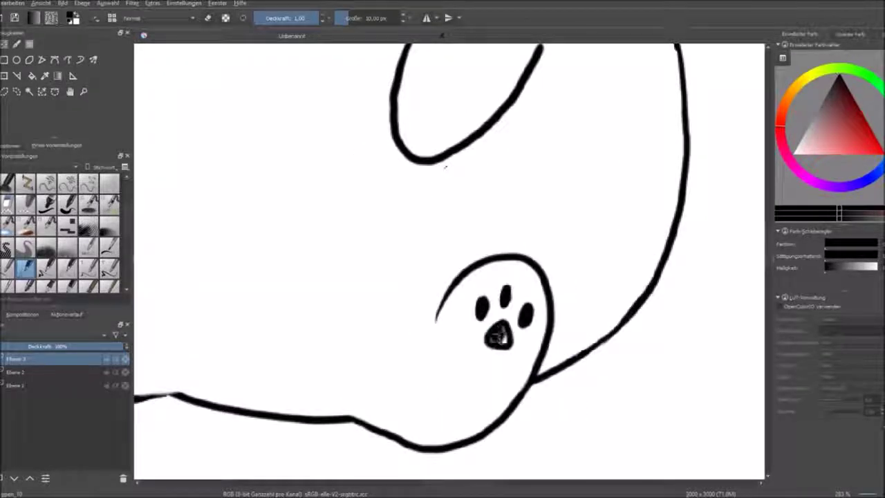
left_click_drag(445, 166, 760, 138)
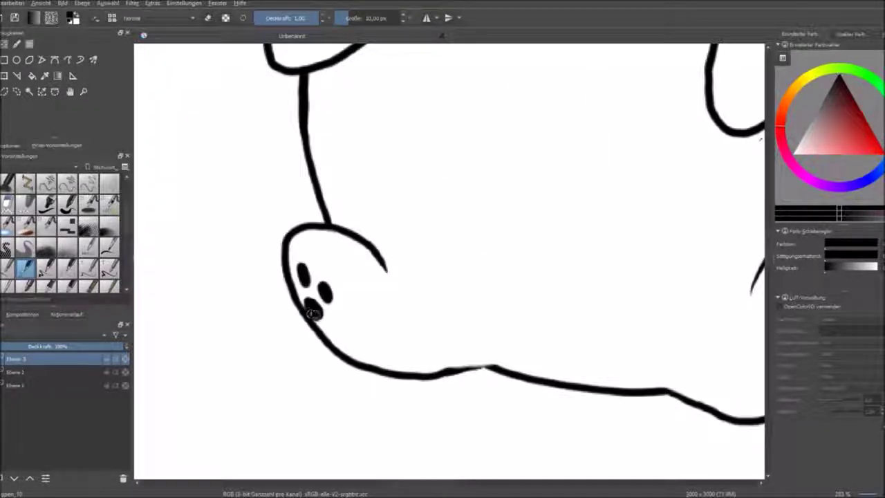
scroll(760, 138, "down", 5)
Draw a thin upright tail with a separated tip on the body's right side.
scroll(760, 138, "up", 2)
left_click_drag(440, 288, 463, 338)
scroll(498, 321, "up", 4)
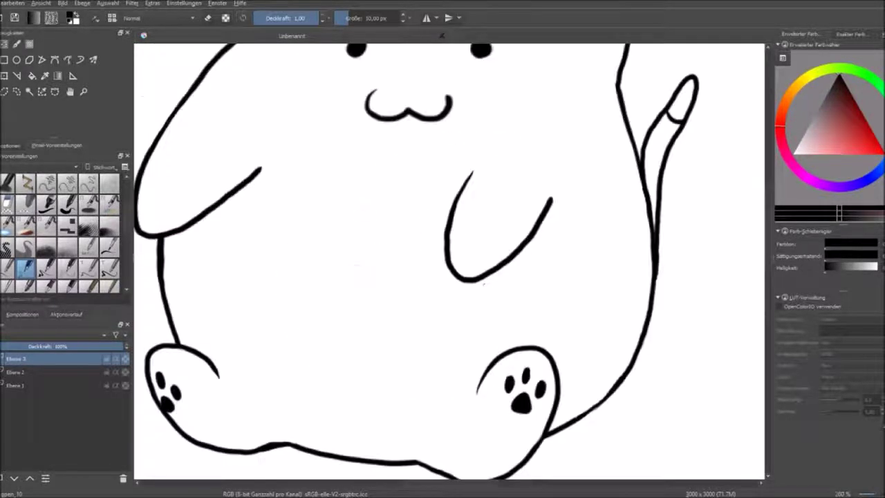
Draw a large oval belly patch and erase its doubled lines and the part crossing the right arm.
key("ctrl+z")
left_click_drag(367, 214, 366, 390)
left_click_drag(366, 197, 359, 387)
mouse_move(294, 346)
left_mouse_down()
mouse_move(425, 197)
mouse_move(332, 380)
left_mouse_up()
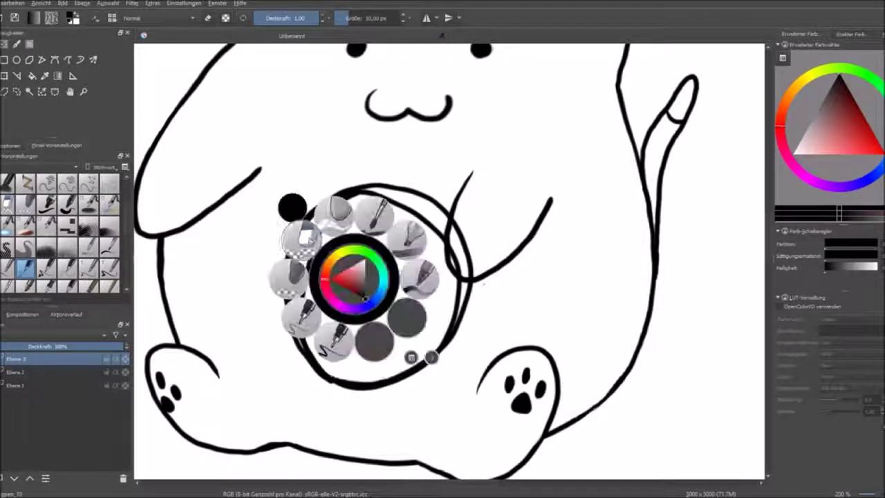
mouse_move(294, 283)
left_mouse_down()
mouse_move(304, 349)
mouse_move(401, 379)
left_mouse_up()
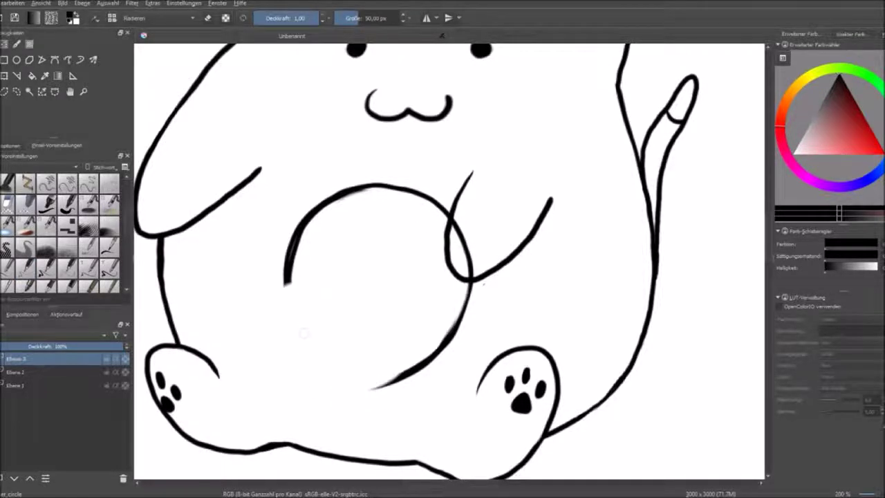
mouse_move(286, 276)
left_mouse_down()
mouse_move(370, 387)
mouse_move(456, 324)
left_mouse_up()
right_click(363, 294)
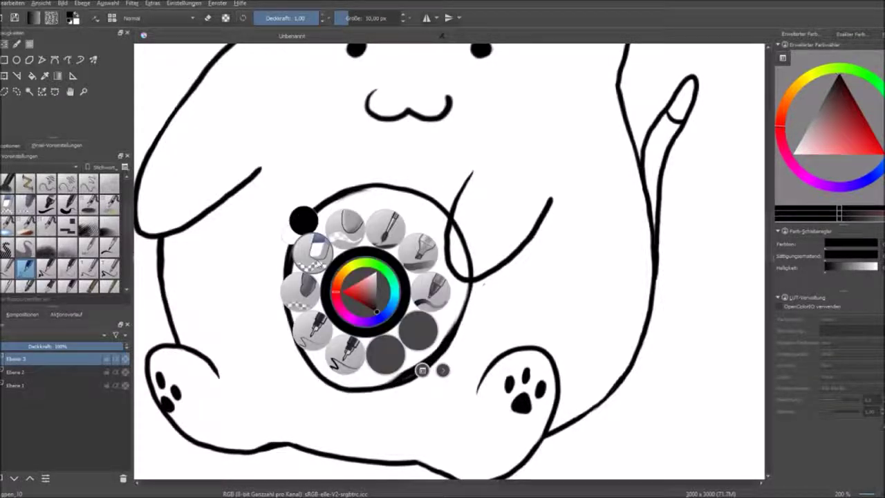
left_click(305, 284)
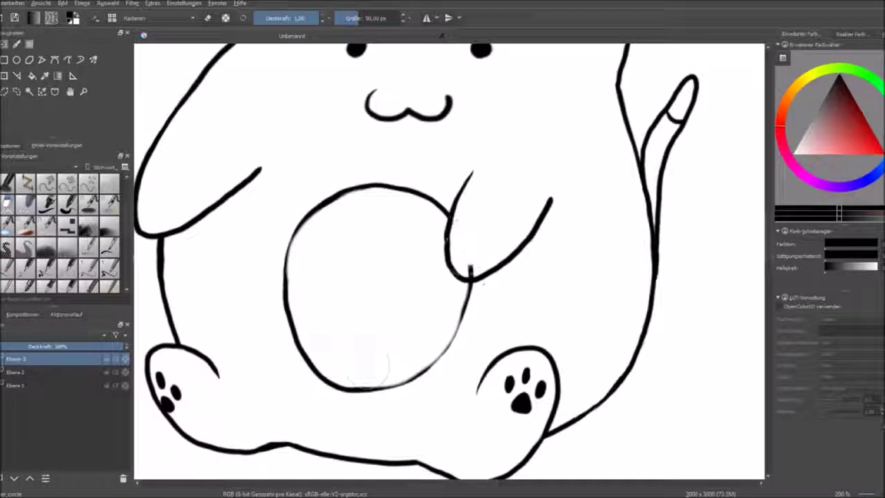
Erase the rounded outline of the right ear on the layer below.
scroll(449, 262, "up", 5)
scroll(449, 262, "down", 3)
scroll(449, 263, "up", 3)
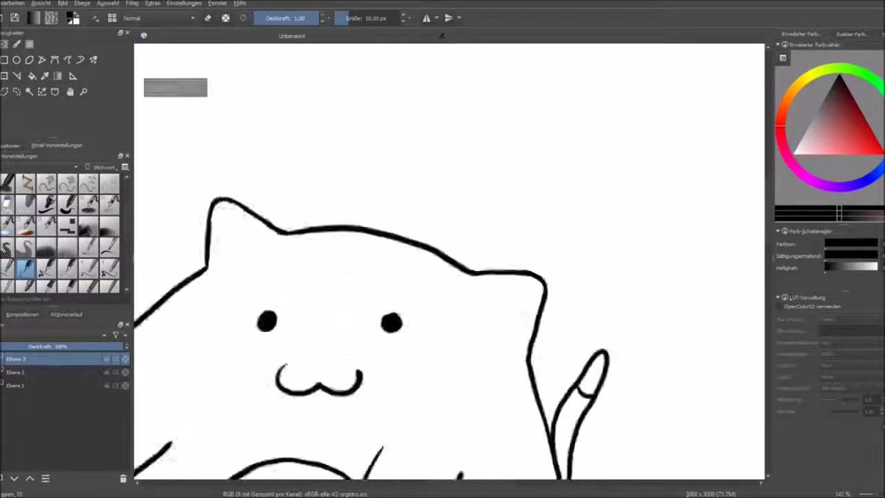
scroll(497, 320, "up", 2)
right_click(470, 179)
left_click(442, 139)
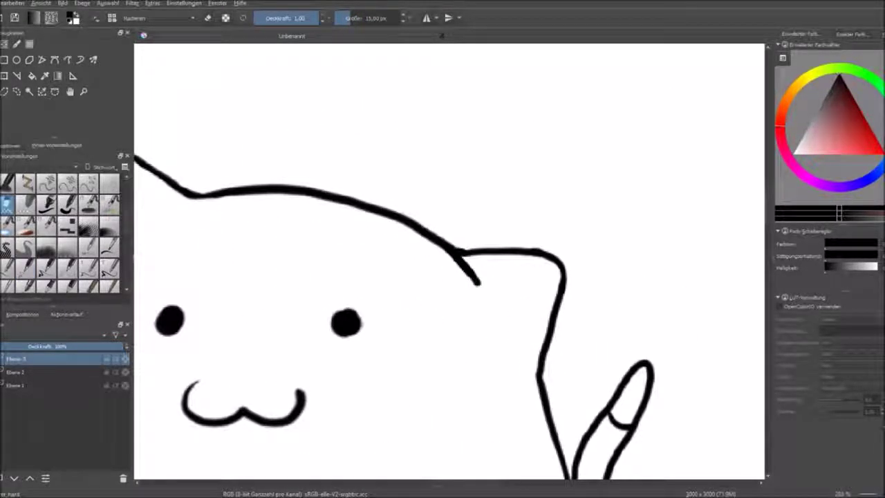
key("Page_Down")
left_click_drag(482, 252, 458, 250)
left_click_drag(556, 261, 541, 377)
Redraw the right ear with a sharper corner and join it to the head and body lines.
right_click(532, 257)
left_click(488, 233)
left_click_drag(467, 264, 561, 288)
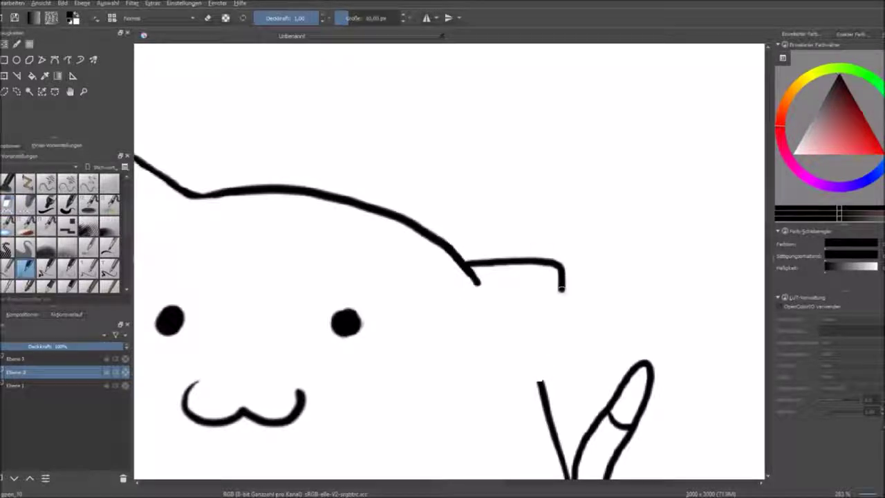
mouse_move(449, 287)
left_mouse_down()
mouse_move(425, 292)
mouse_move(432, 259)
left_mouse_up()
right_click(444, 270)
left_click(522, 351)
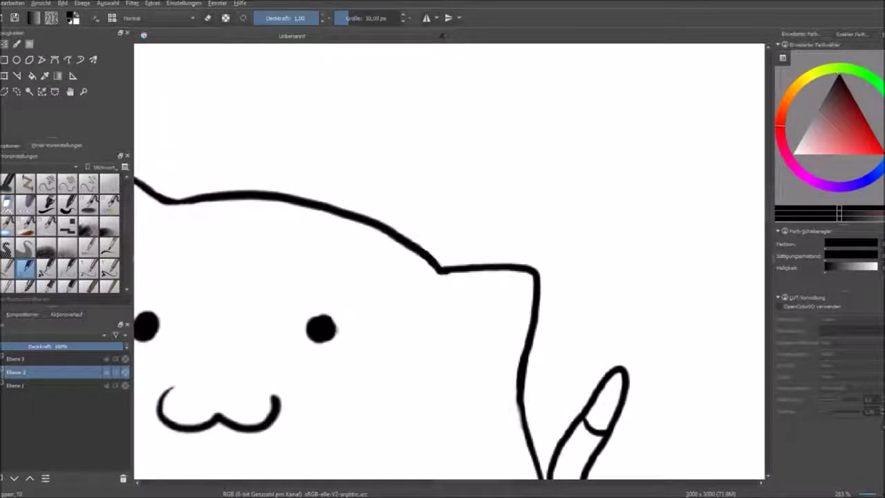
scroll(484, 240, "down", 5)
scroll(484, 241, "up", 5)
Erase the thin tail on the upper layer and redraw it wider with a separated rounded tip.
right_click(503, 235)
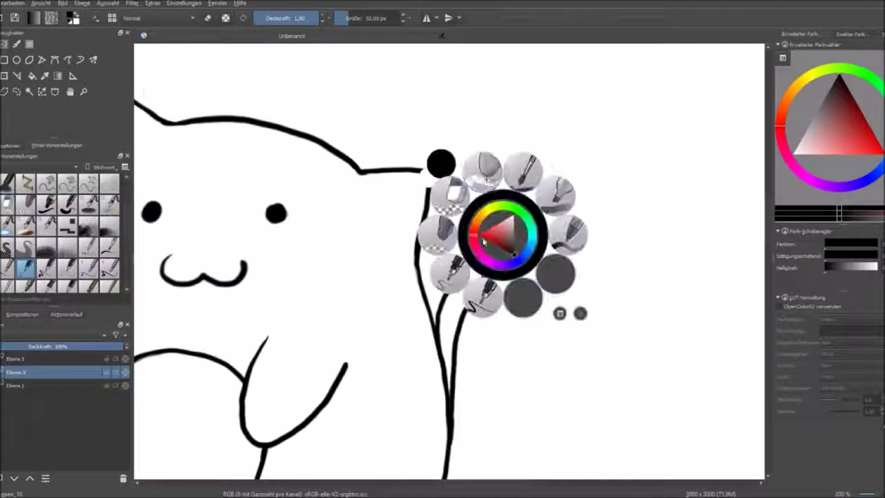
left_click(483, 169)
key("Page_Up")
left_click_drag(477, 304, 453, 352)
left_click_drag(472, 405, 474, 444)
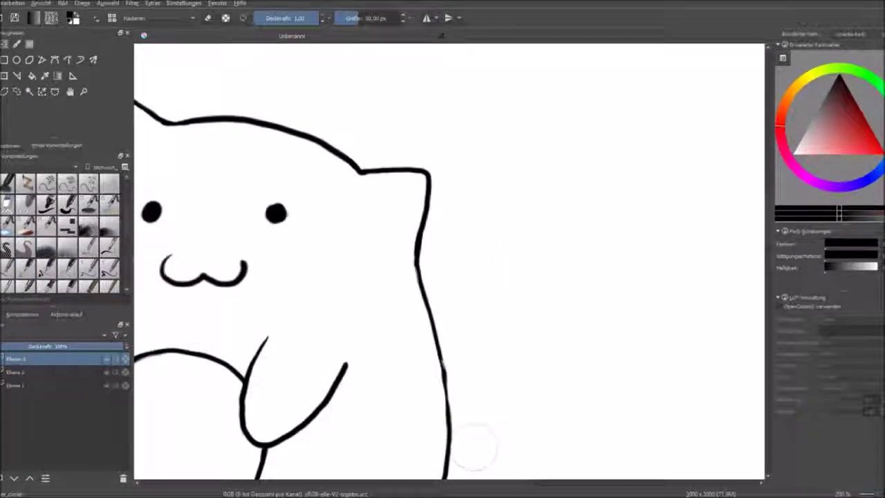
left_click_drag(473, 253, 538, 223)
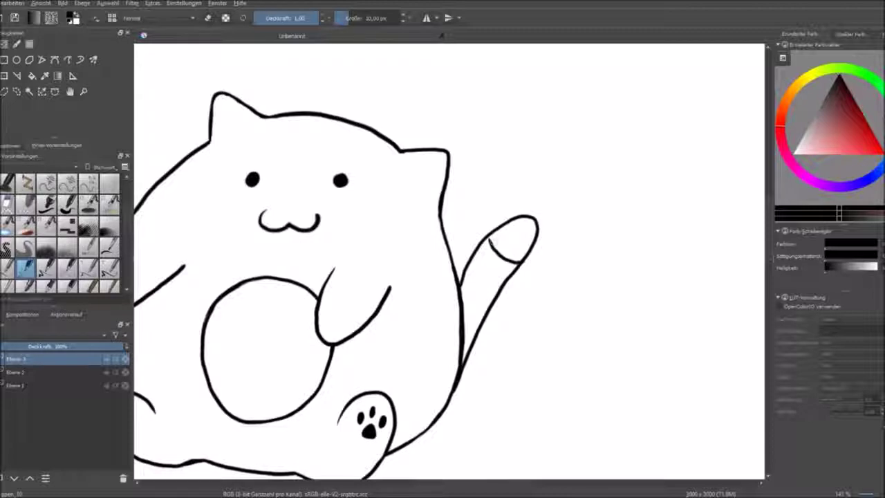
Shade the undersides of both arms and the belly's lower edge on a new layer with a light grey 25 px pen.
scroll(489, 235, "up", 5)
right_click(464, 197)
left_click(470, 194)
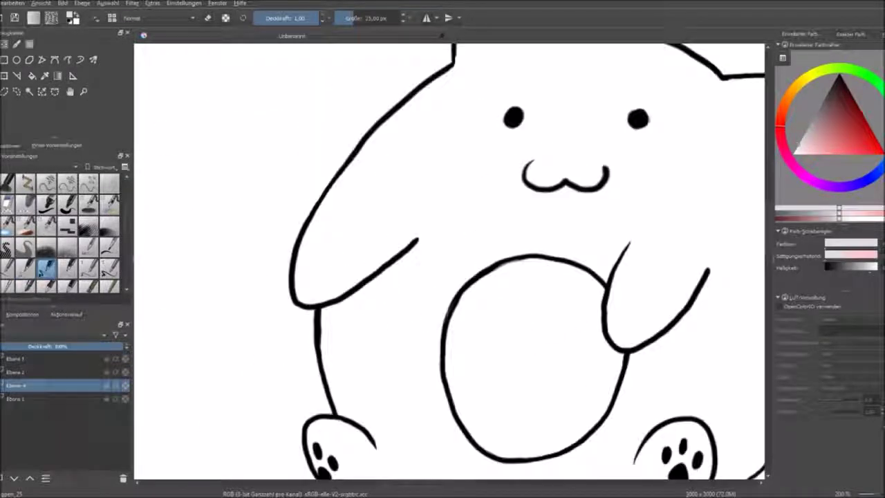
left_click_drag(415, 240, 304, 299)
left_click_drag(626, 338, 564, 320)
mouse_move(368, 317)
left_mouse_down()
mouse_move(387, 349)
mouse_move(536, 271)
mouse_move(513, 225)
left_mouse_up()
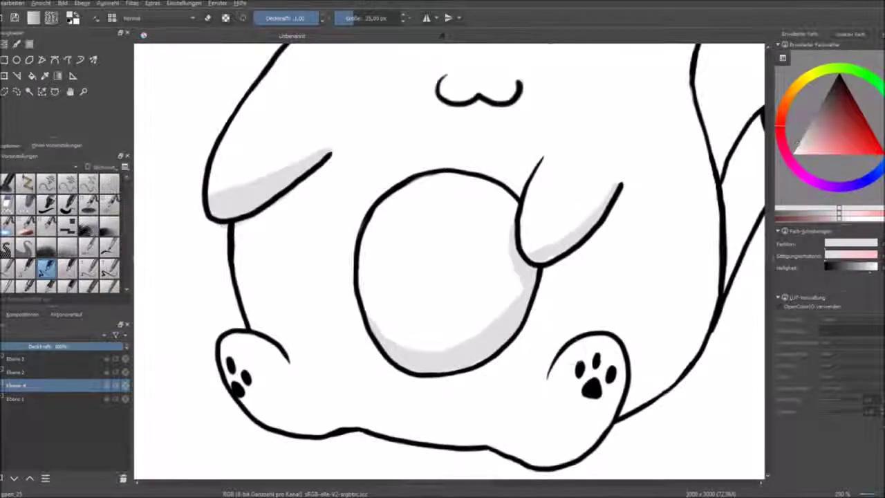
Shade the lower edges of both feet and the bottom of the body in light grey.
left_click_drag(531, 453, 525, 381)
left_click_drag(614, 290, 520, 372)
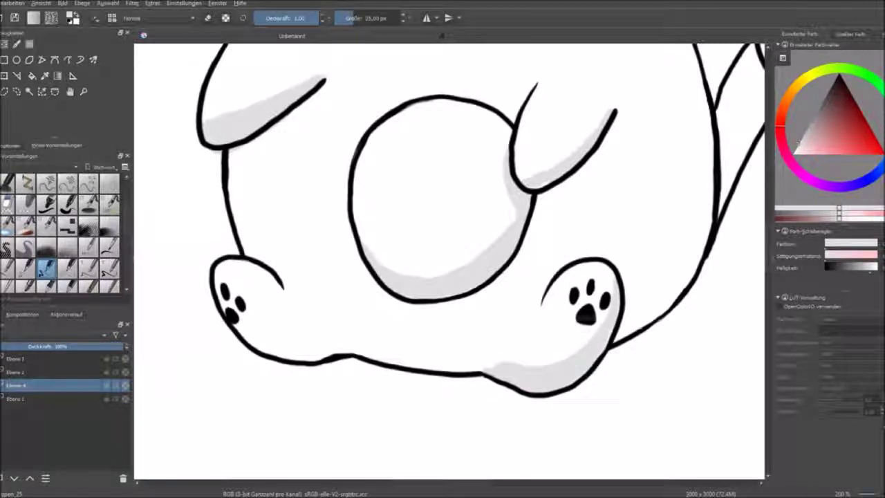
left_click_drag(328, 330, 411, 314)
left_click_drag(432, 333, 526, 340)
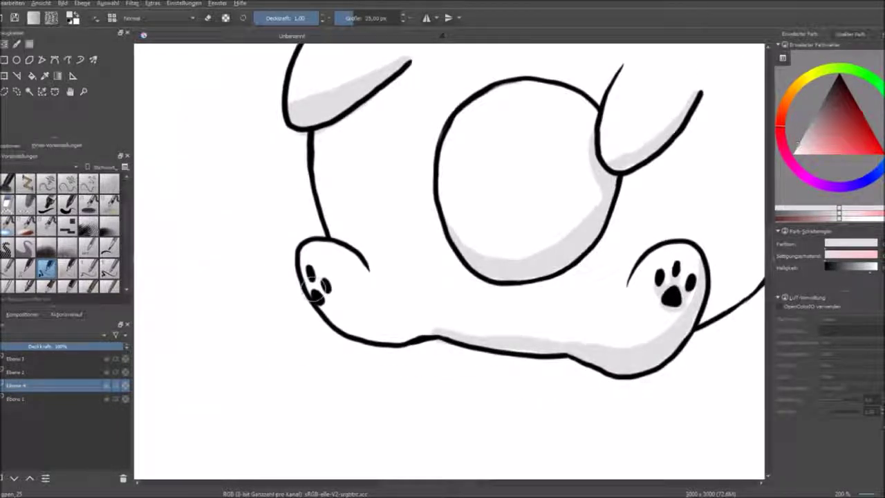
scroll(341, 256, "down", 5)
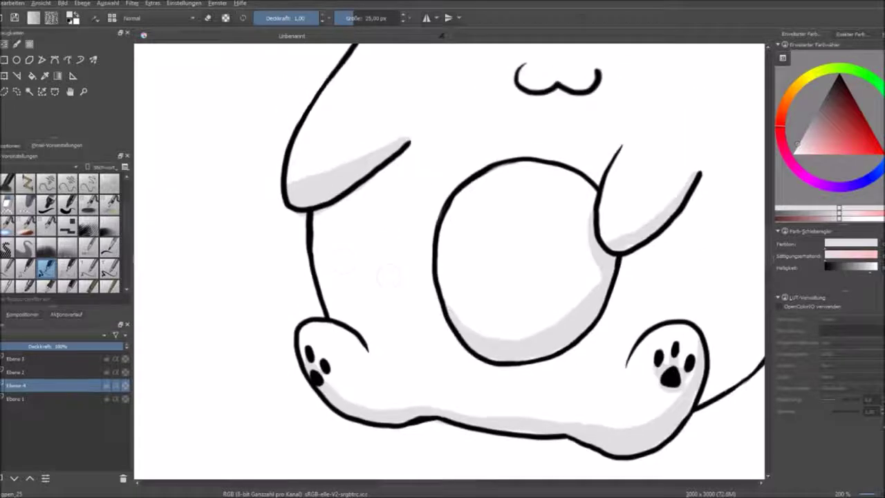
Add a light grey shadow beneath the cat's mouth.
scroll(539, 173, "up", 6)
mouse_move(425, 238)
left_mouse_down()
mouse_move(529, 261)
mouse_move(584, 227)
left_mouse_up()
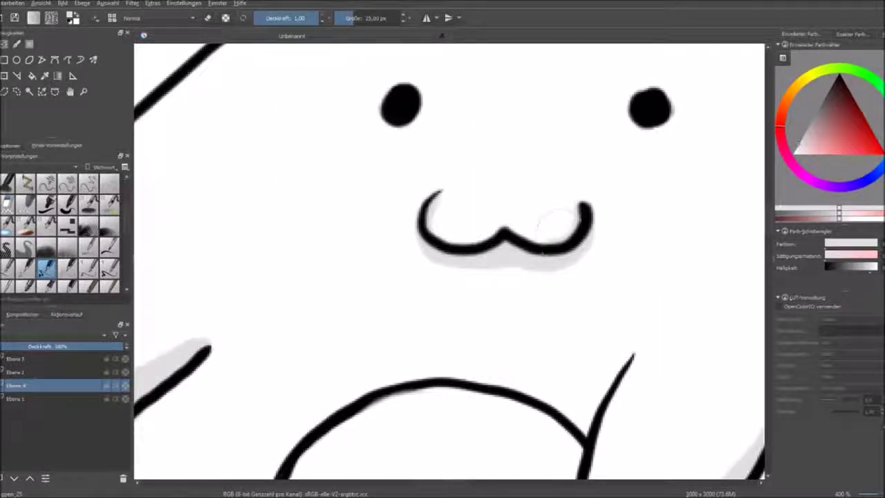
scroll(504, 235, "down", 4)
Shade the outer sides of both ears in light grey, continuing onto the adjoining head edges.
right_click(477, 148)
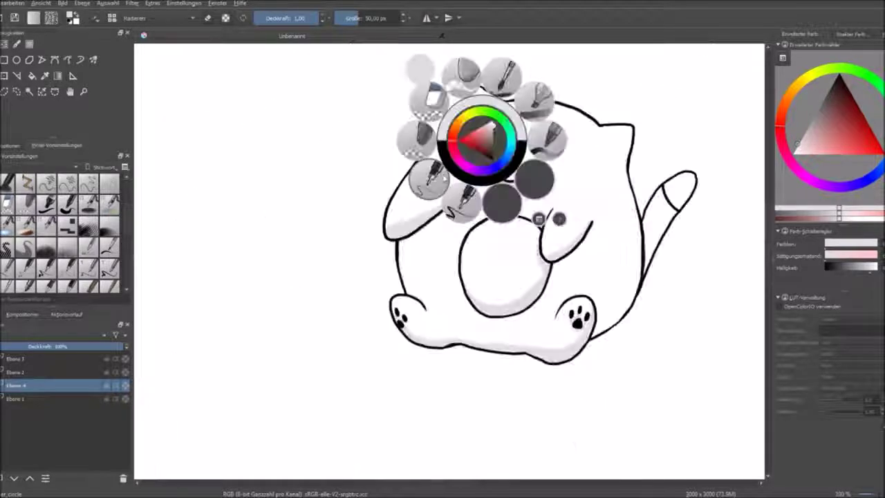
left_click(443, 79)
scroll(477, 148, "up", 2)
left_click_drag(484, 277, 314, 246)
left_click_drag(612, 175, 587, 216)
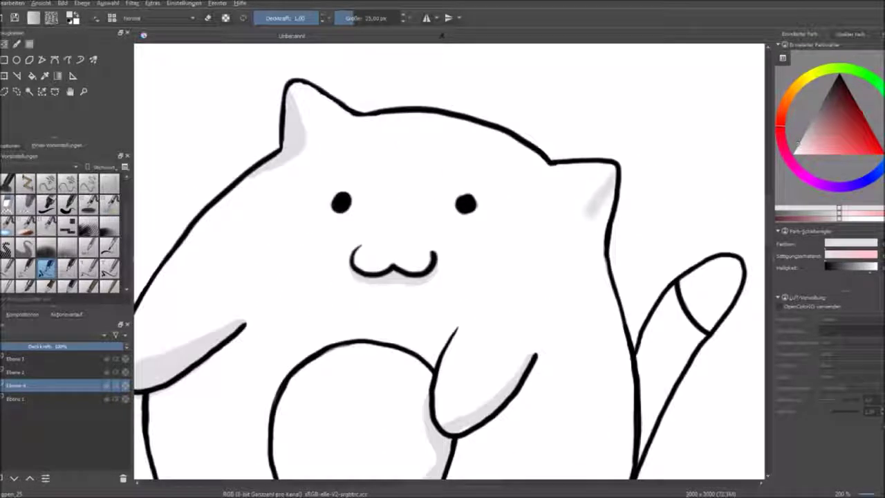
left_click_drag(604, 262, 615, 302)
left_click_drag(483, 291, 440, 261)
Shade the tail's tip and lower side, plus the body's lower right edge, in light grey.
left_click_drag(639, 285, 681, 236)
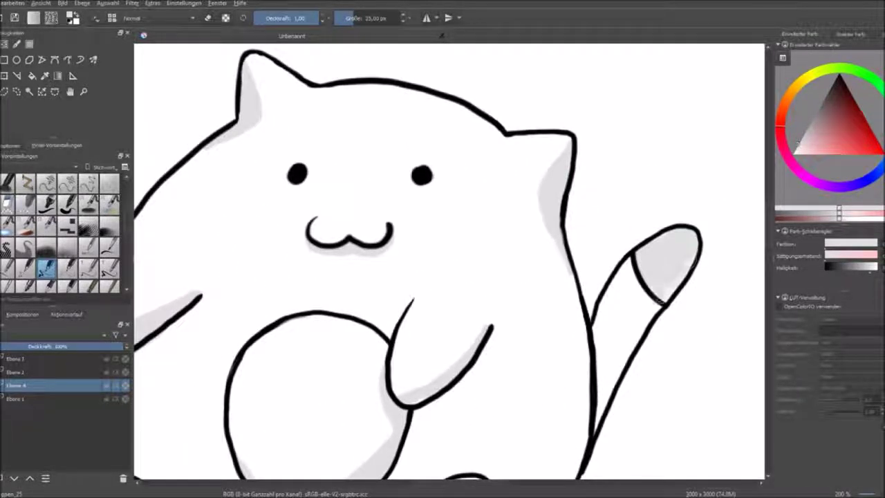
left_click_drag(484, 290, 498, 226)
left_click_drag(653, 261, 674, 228)
left_click_drag(484, 290, 484, 181)
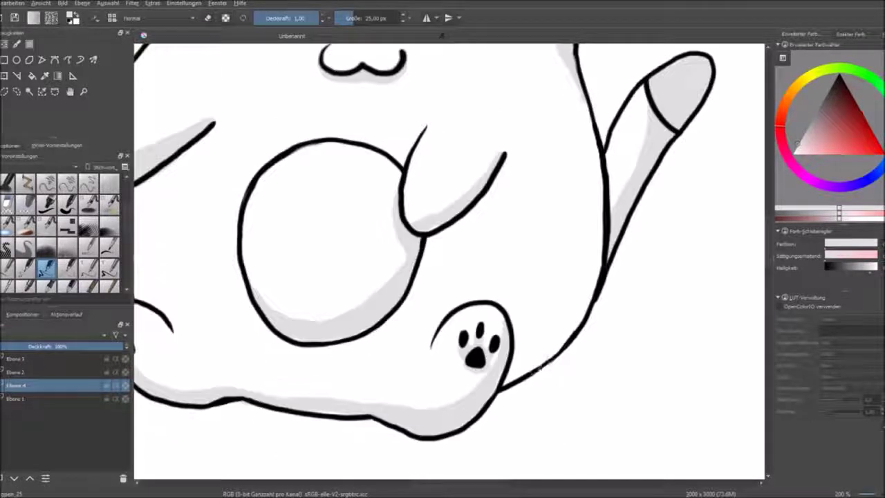
left_click_drag(505, 380, 587, 301)
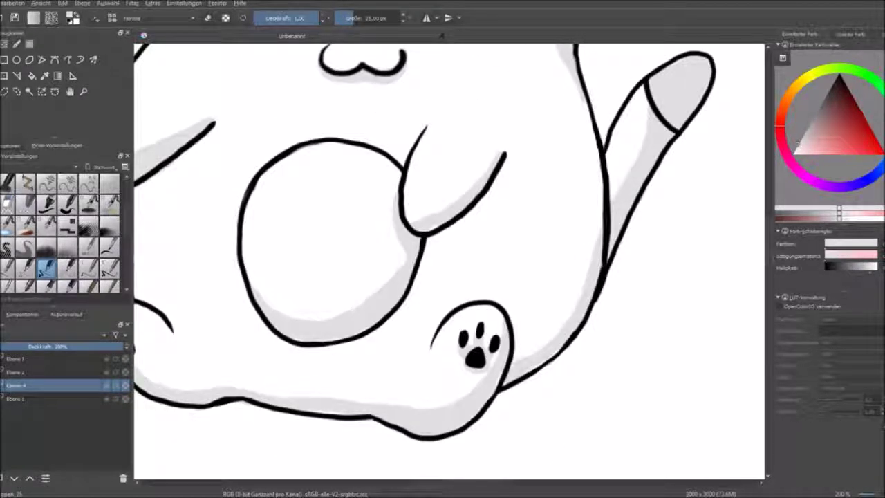
Redraw the cat's head, face, arms and body sides in black on a new layer.
scroll(449, 259, "down", 5)
scroll(445, 257, "up", 6)
mouse_move(349, 294)
left_mouse_down()
mouse_move(442, 356)
mouse_move(684, 207)
left_mouse_up()
scroll(449, 259, "down", 6)
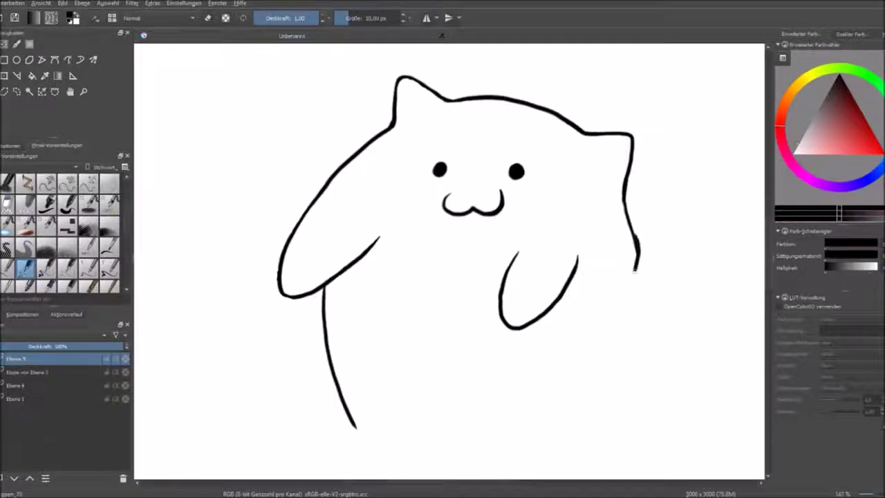
left_click_drag(496, 232, 557, 237)
left_click_drag(618, 239, 539, 419)
left_click_drag(332, 407, 537, 423)
Sketch a long leg with curved inner contour lines, reaching down to the ankle and the start of a foot.
left_click_drag(449, 345, 482, 177)
left_click_drag(355, 247, 454, 326)
left_click_drag(405, 263, 454, 326)
left_click_drag(454, 326, 566, 254)
mouse_move(481, 315)
left_mouse_down()
mouse_move(498, 204)
mouse_move(545, 356)
left_mouse_up()
left_click_drag(277, 237, 515, 358)
left_click_drag(449, 311, 387, 200)
left_click_drag(459, 247, 477, 400)
left_click_drag(442, 311, 422, 198)
left_click_drag(525, 298, 590, 431)
left_click_drag(415, 208, 581, 372)
mouse_move(333, 180)
left_mouse_down()
mouse_move(511, 220)
mouse_move(595, 315)
mouse_move(449, 181)
mouse_move(470, 390)
left_mouse_up()
left_click_drag(492, 256, 523, 349)
left_click_drag(539, 232, 523, 352)
left_click_drag(498, 315, 443, 325)
left_click_drag(408, 363, 526, 352)
left_click_drag(442, 311, 412, 253)
left_click_drag(515, 180, 552, 387)
left_click_drag(476, 276, 546, 404)
left_click_drag(442, 297, 464, 204)
left_click_drag(539, 362, 612, 338)
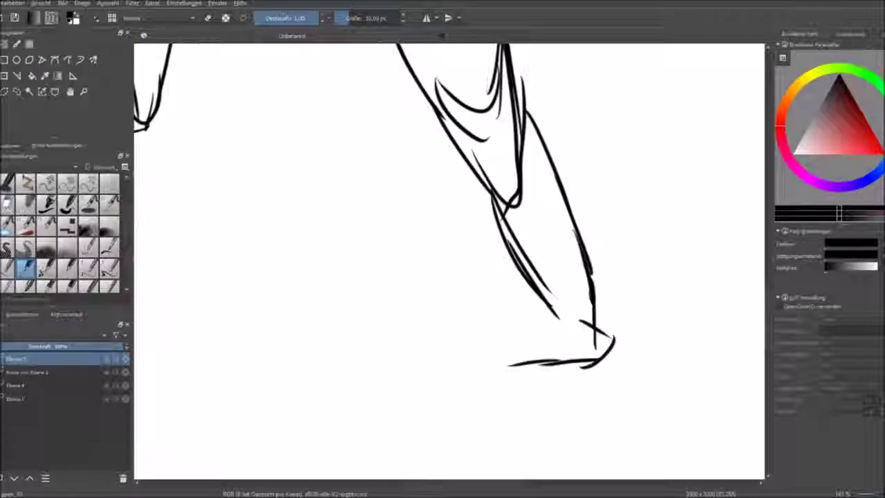
Sketch the foot's outline at the end of the long leg.
left_click_drag(560, 323, 508, 377)
left_click_drag(512, 388, 613, 345)
left_click_drag(557, 322, 493, 382)
left_click_drag(529, 346, 492, 378)
left_click_drag(595, 321, 612, 367)
Sketch the raised leg's thigh and bent knee in bold black strokes beside the cat's body.
key("minus")
key("minus")
key("plus")
key("plus")
key("plus")
mouse_move(352, 90)
left_mouse_down()
mouse_move(546, 183)
mouse_move(197, 363)
left_mouse_up()
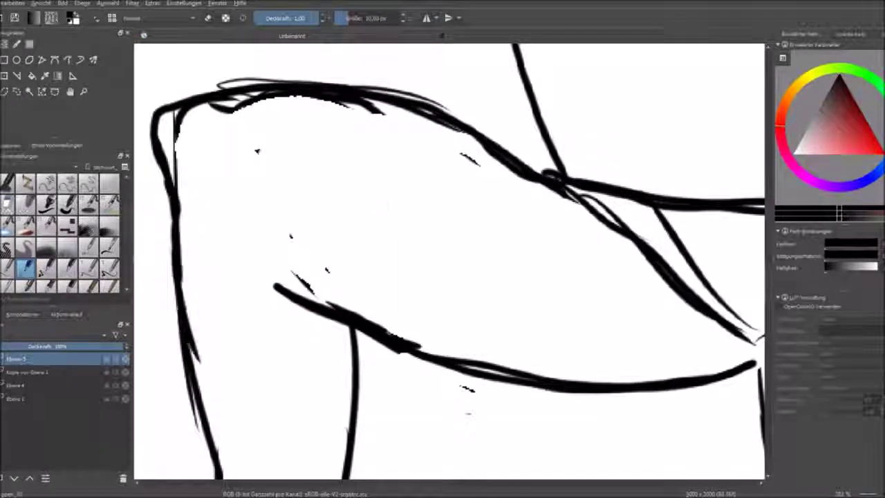
Outline the bent leg's shin, ankle and pointed foot, undoing stray strokes.
scroll(449, 263, "down", 5)
mouse_move(435, 242)
left_mouse_down()
mouse_move(249, 337)
mouse_move(515, 314)
left_mouse_up()
key("ctrl+z")
key("ctrl+z")
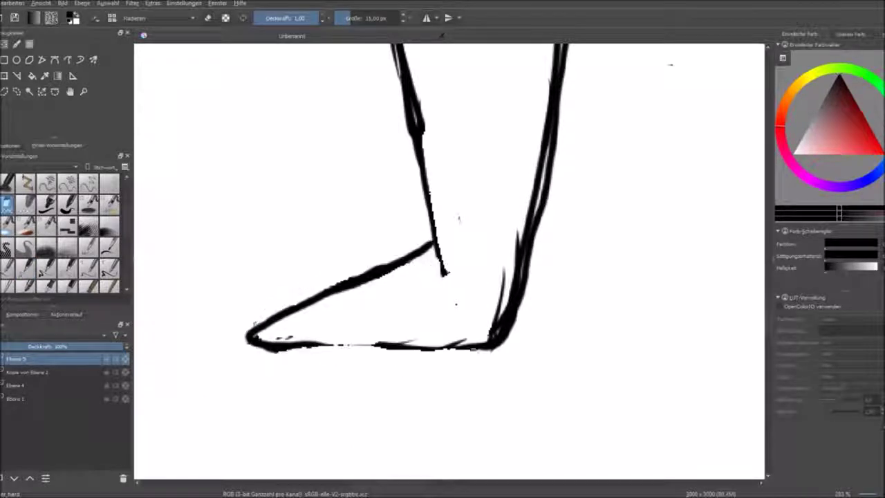
key("ctrl+z")
key("minus")
key("plus")
key("minus")
key("ctrl+z")
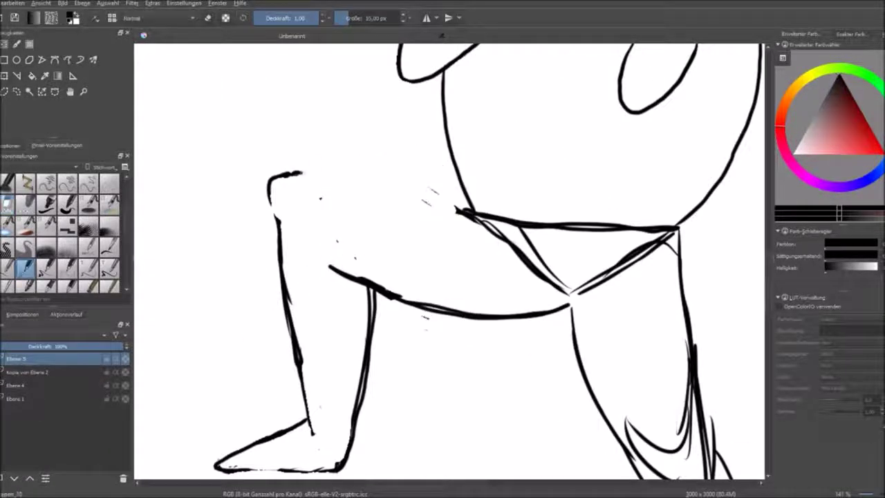
Erase the rough edges of the bent leg's thigh and redraw its upper and lower lines cleanly.
key("e")
left_click_drag(339, 178, 480, 219)
left_click_drag(329, 266, 462, 312)
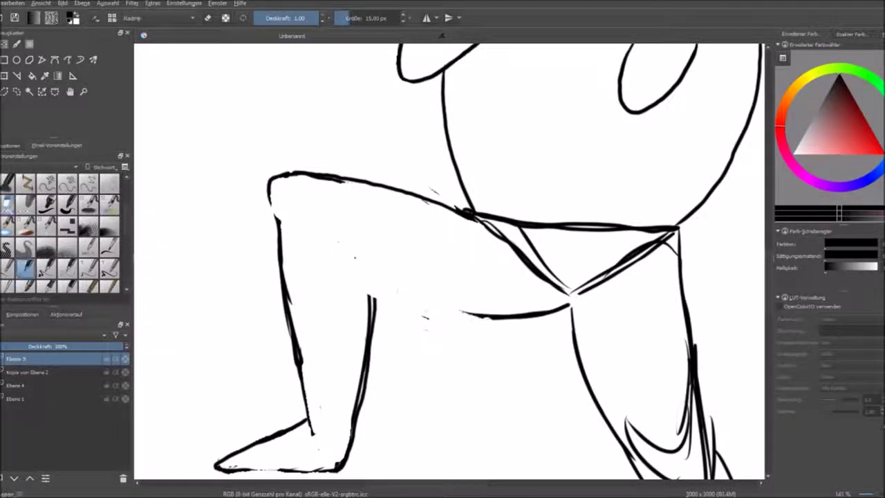
left_click_drag(552, 276, 358, 216)
mouse_move(495, 159)
left_mouse_down()
mouse_move(492, 255)
mouse_move(434, 152)
left_mouse_up()
Redraw the standing leg's thigh and rounded knee, and erase the rough inner contour lines.
left_click_drag(470, 194, 421, 346)
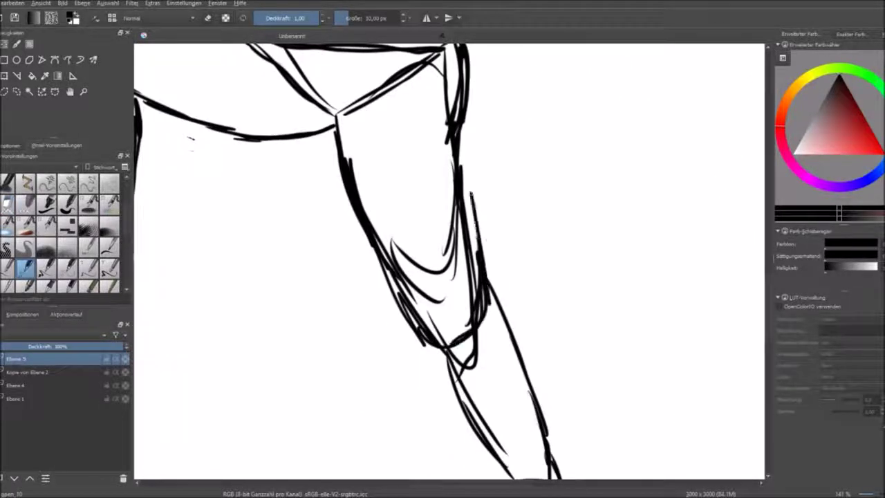
left_click_drag(477, 139, 463, 256)
key("e")
left_click_drag(428, 311, 477, 159)
left_click_drag(470, 331, 401, 199)
scroll(362, 300, "down", 5)
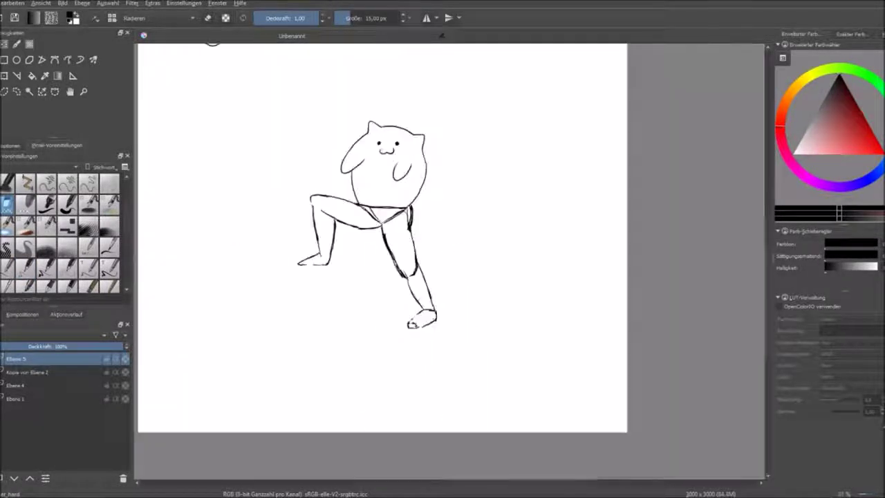
Replace the angular hip lines with a curved waistline, short hip sides and a rounded top on the standing thigh.
scroll(362, 300, "up", 5)
right_click(361, 300)
left_click(297, 233)
left_click_drag(436, 284, 354, 308)
scroll(449, 261, "down", 5)
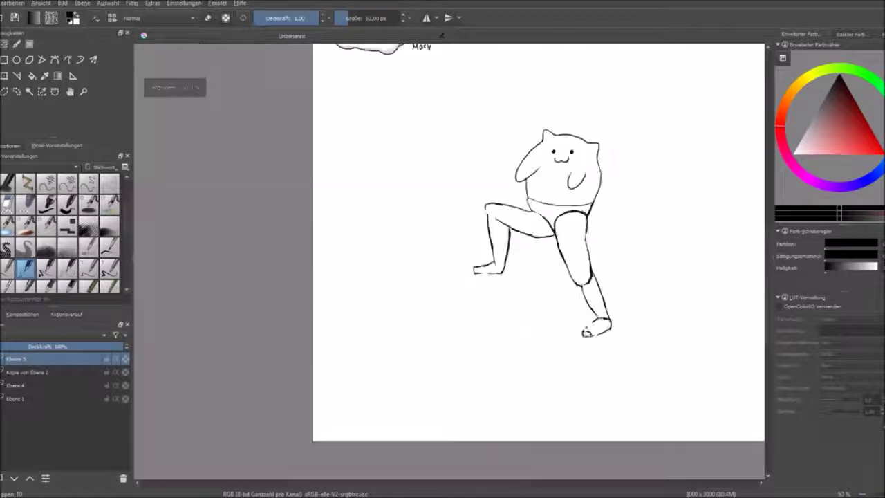
Close the gap in the standing thigh's outer edge and erase stray marks beside it.
scroll(450, 262, "up", 5)
left_click_drag(248, 239, 374, 257)
left_click_drag(449, 276, 280, 216)
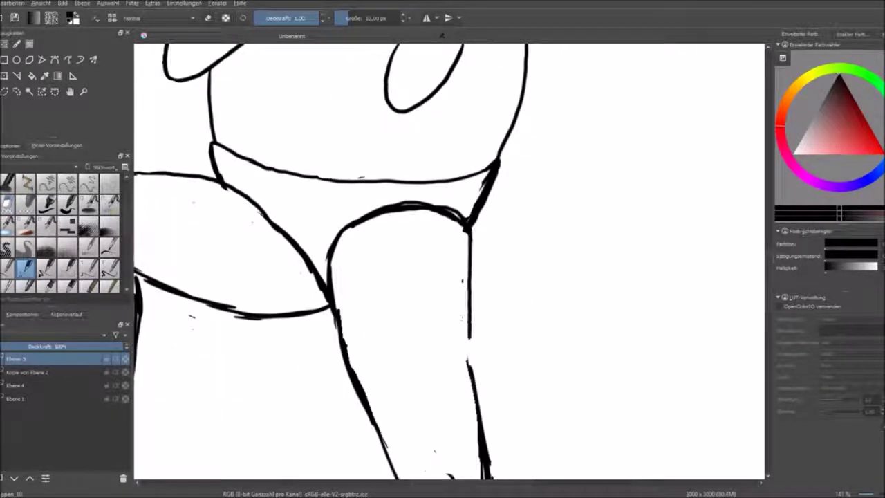
left_click_drag(456, 249, 456, 321)
key("e")
right_click(468, 262)
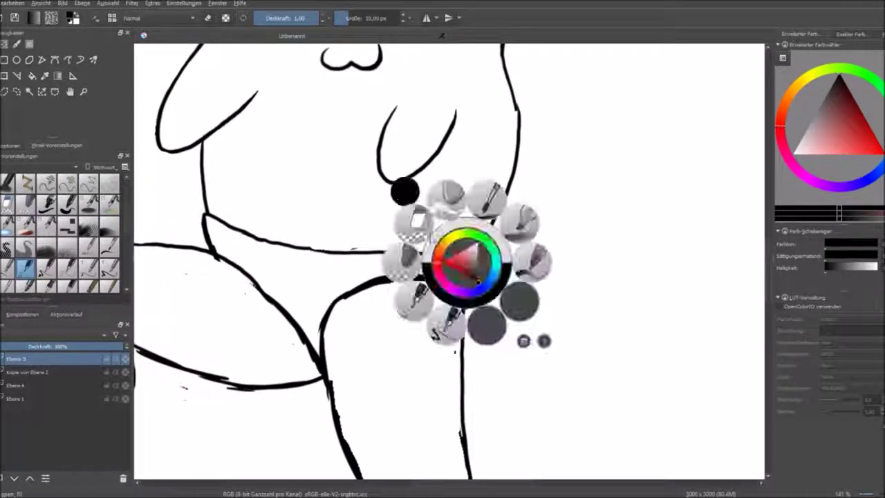
Turn the upper legs into shorts by drawing a cuff band around each thigh and crease lines at the crotch.
left_click_drag(484, 240, 477, 276)
left_click_drag(389, 306, 516, 333)
mouse_move(264, 275)
left_mouse_down()
mouse_move(288, 394)
mouse_move(156, 225)
left_mouse_up()
mouse_move(354, 339)
left_mouse_down()
mouse_move(463, 305)
mouse_move(501, 366)
left_mouse_up()
key("ctrl+z")
scroll(450, 262, "down", 8)
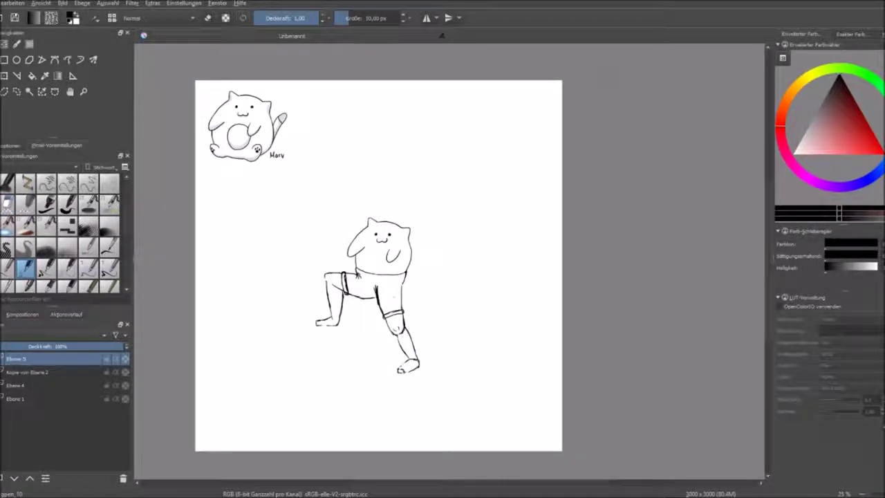
Draw a contour line lengthwise along the standing leg's foot.
scroll(336, 264, "up", 6)
left_click_drag(334, 264, 352, 325)
left_click_drag(414, 311, 405, 65)
left_click_drag(414, 330, 505, 277)
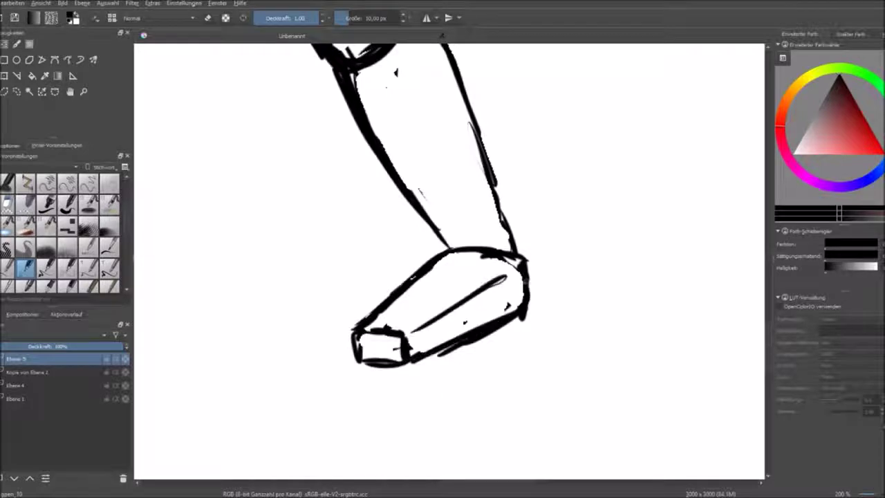
Clean up the lines around the bent leg's cuff and the hip creases with eraser and brush.
scroll(449, 277, "down", 4)
scroll(484, 283, "up", 5)
scroll(484, 290, "down", 4)
scroll(470, 311, "up", 2)
key("e")
left_click_drag(414, 251, 467, 307)
left_click_drag(532, 276, 532, 377)
key("e")
scroll(395, 285, "up", 4)
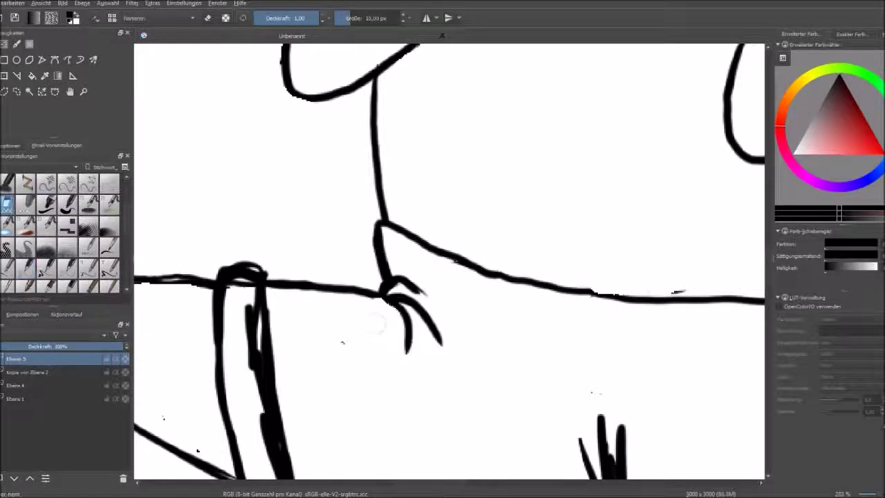
Add folded fabric ends above the standing leg's cuff and erase the rough lines around it.
key("e")
scroll(342, 342, "down", 8)
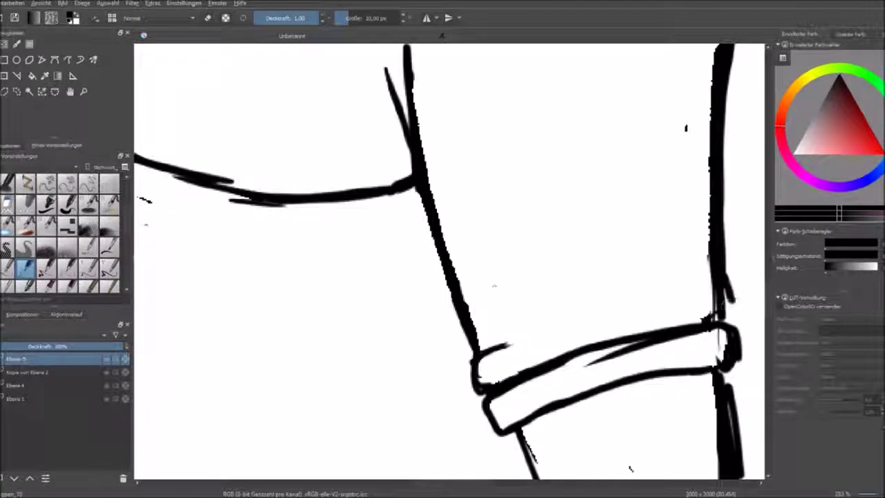
key("e")
left_click_drag(630, 468, 502, 410)
scroll(502, 410, "up", 2)
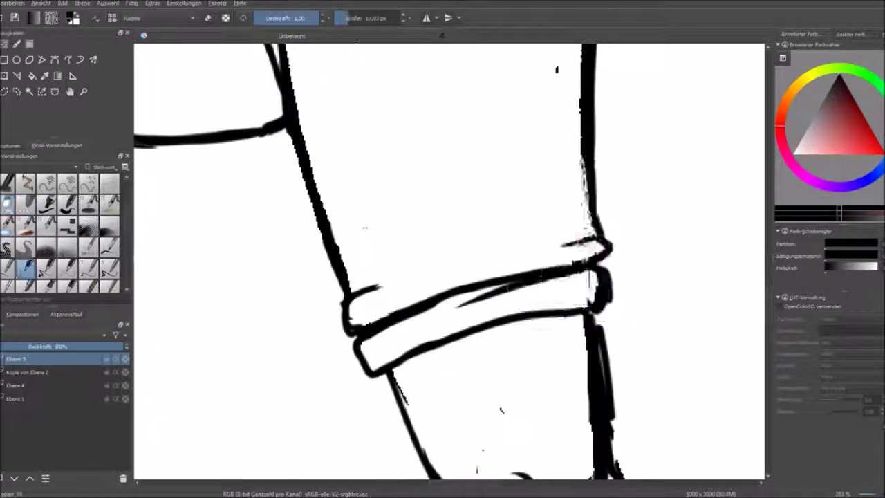
right_click(467, 263)
left_click(415, 221)
Clean up the standing leg's knee outline and the stray marks around the kneecap.
key("minus")
key("minus")
key("minus")
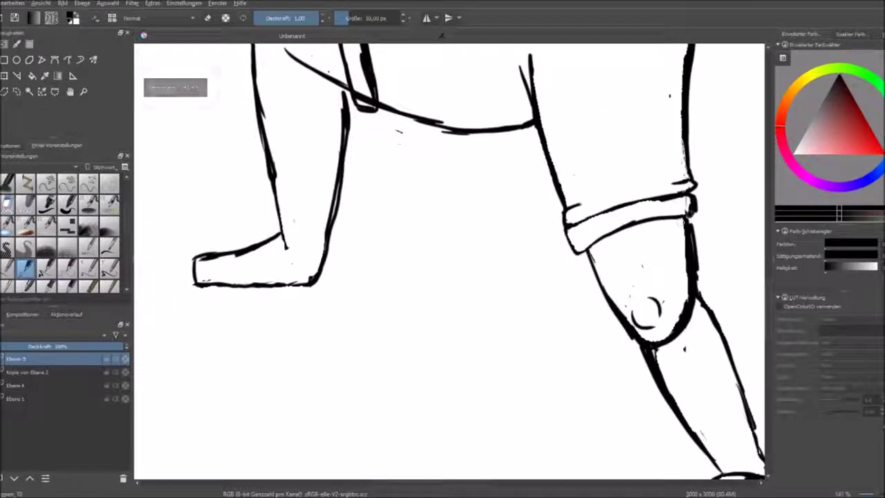
key("plus")
key("plus")
key("plus")
key("e")
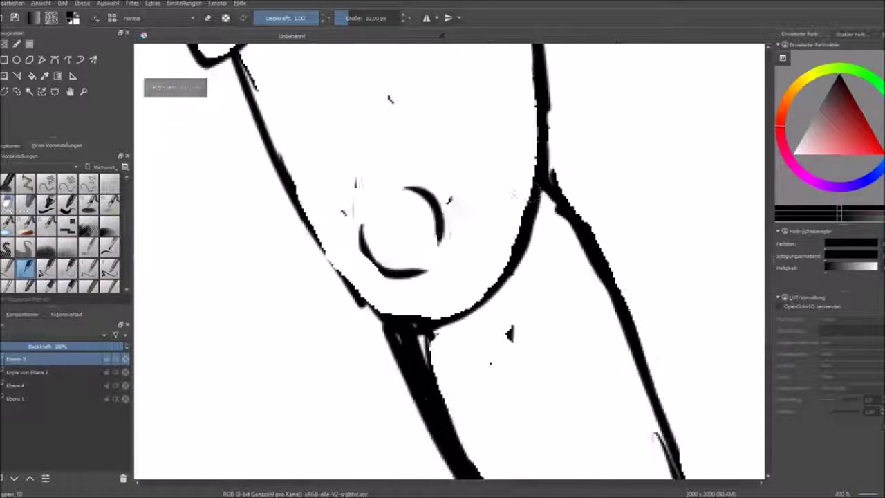
Thin the thick shin outline of the standing leg with the eraser.
scroll(345, 214, "down", 10)
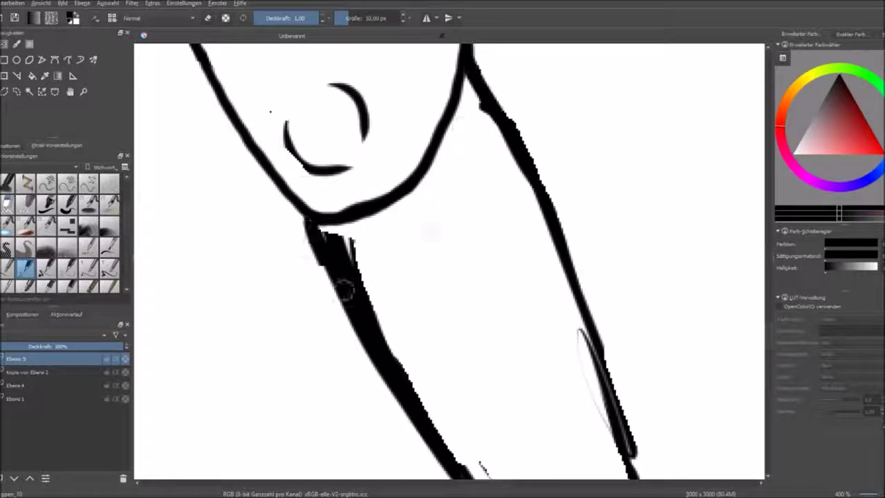
key("minus")
key("minus")
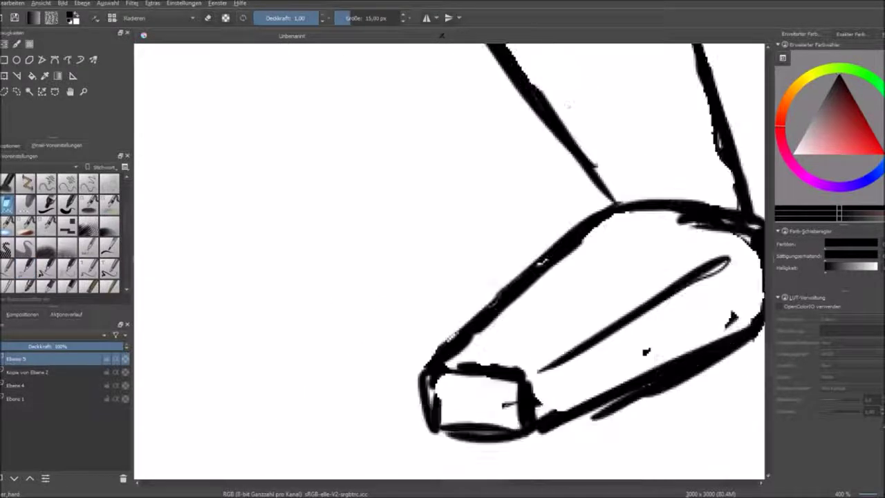
key("minus")
key("minus")
key("minus")
key("plus")
key("plus")
key("plus")
key("plus")
Touch up the toe end of the standing foot and the lower curve of the knee.
key("e")
right_click(493, 382)
mouse_move(478, 418)
left_mouse_down()
mouse_move(556, 376)
mouse_move(568, 354)
left_mouse_up()
scroll(560, 373, "down", 3)
key("plus")
key("plus")
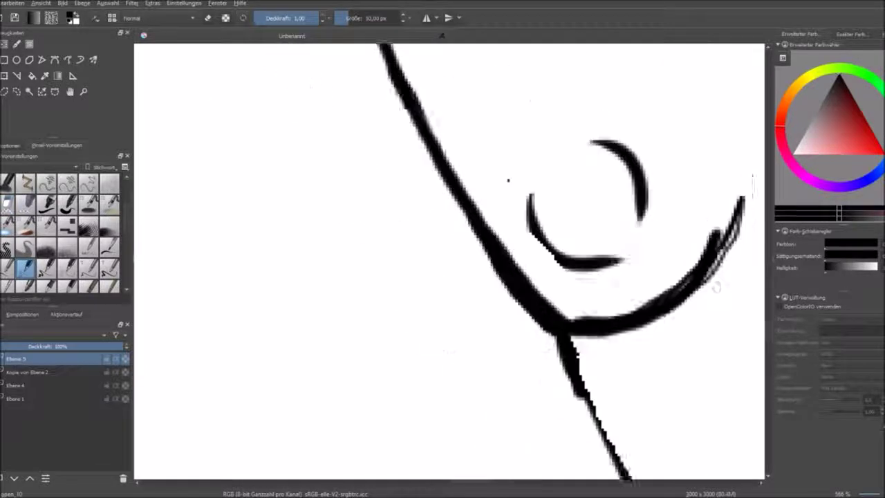
Erase the single waistline and draw a two-line waistband across the bottom of the cat's body.
key("minus")
key("minus")
key("minus")
key("minus")
key("minus")
key("plus")
key("plus")
key("plus")
key("plus")
key("minus")
key("minus")
key("minus")
key("minus")
key("minus")
key("plus")
key("plus")
key("plus")
key("plus")
left_click_drag(336, 197, 595, 304)
key("plus")
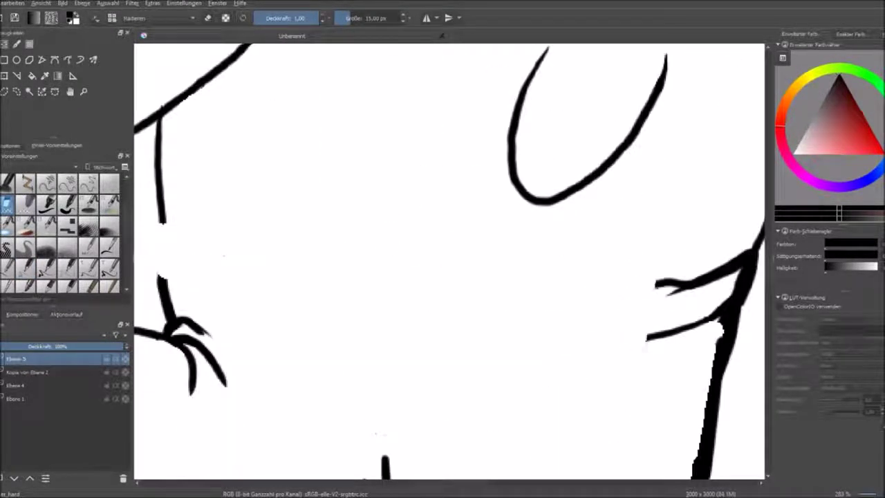
key("e")
key("minus")
mouse_move(244, 257)
left_mouse_down()
mouse_move(667, 315)
mouse_move(249, 294)
left_mouse_up()
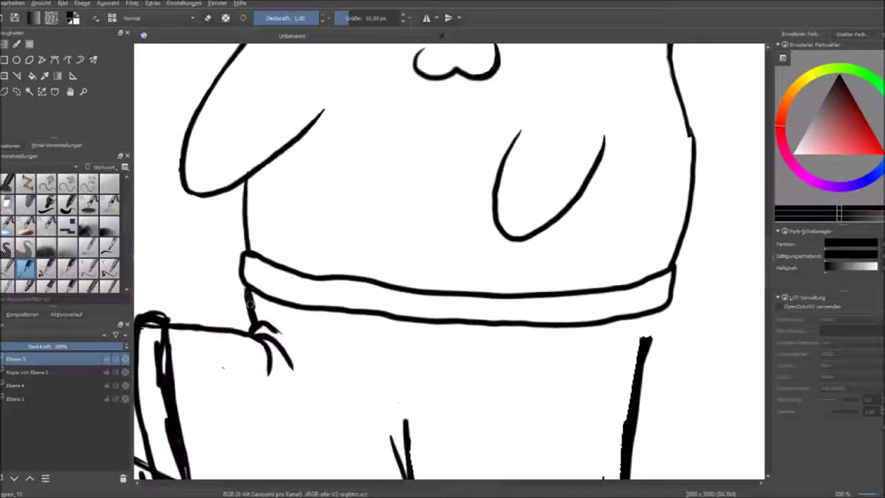
Smooth and thicken the upper edge of the waistband.
key("plus")
key("plus")
key("minus")
key("minus")
right_click(419, 297)
key("plus")
key("plus")
left_click_drag(277, 325, 487, 357)
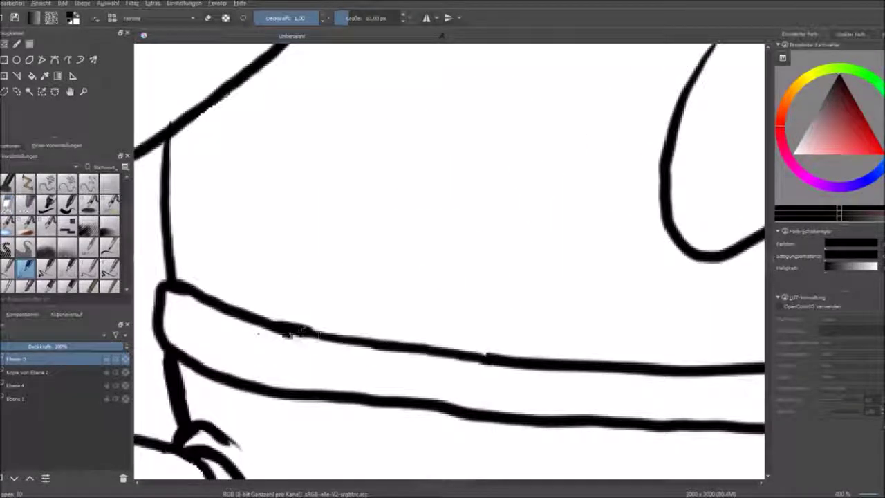
Draw a short vertical fly line below the middle of the waistband.
scroll(450, 263, "down", 2)
scroll(449, 263, "up", 1)
key("minus")
key("minus")
key("plus")
key("plus")
left_click_drag(429, 329, 428, 411)
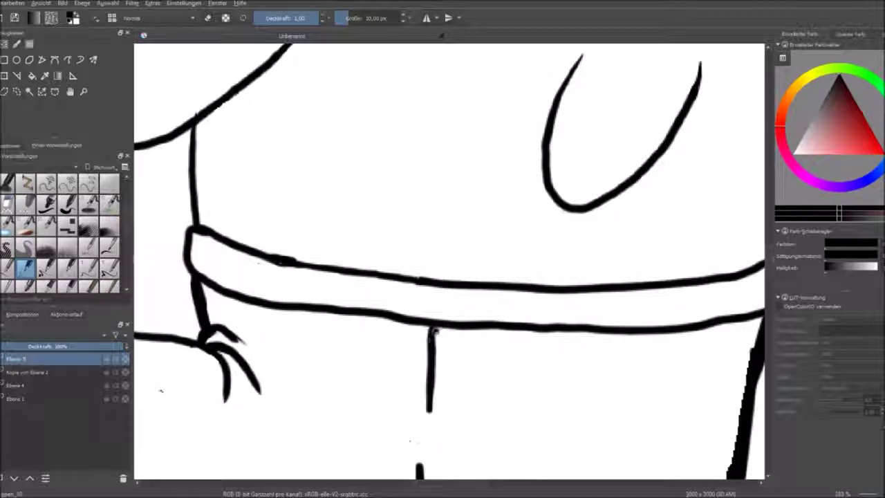
Draw a narrow belt loop on the waistband near the bent leg and a round button above the fly.
left_click_drag(263, 251, 277, 312)
key("e")
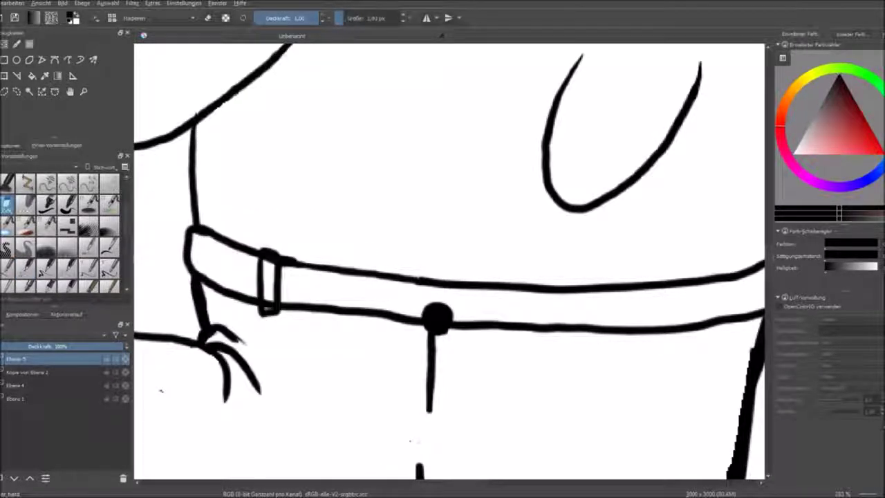
left_click_drag(282, 263, 296, 274)
Draw a second belt loop on the waistband, on the standing leg's side of the button.
left_click_drag(437, 317, 305, 304)
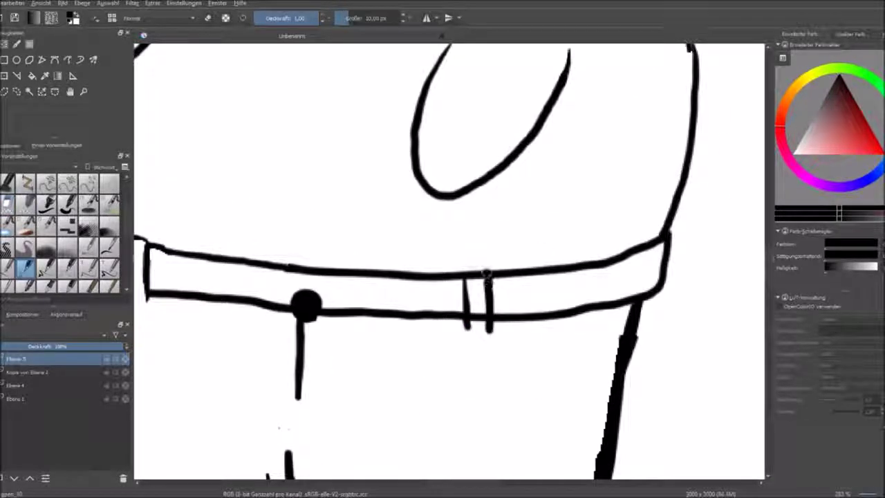
key("ctrl+z")
left_click(348, 21)
Erase the round button at the top of the fly.
key("plus")
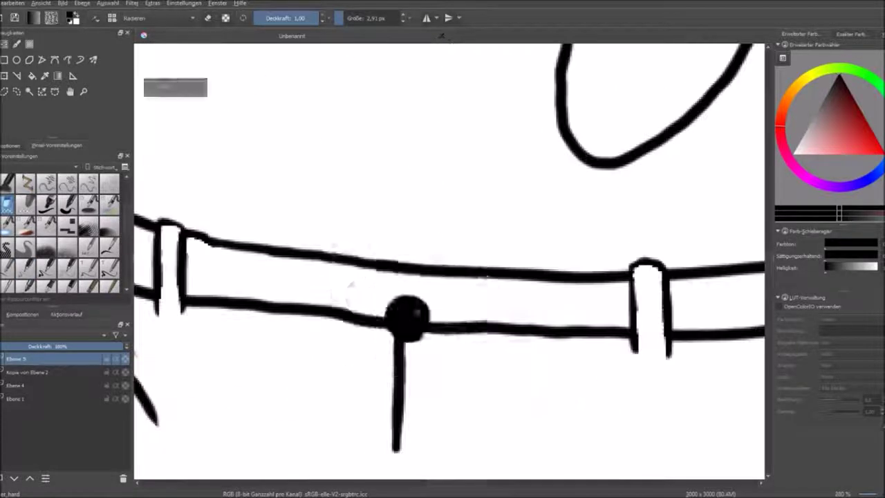
left_click_drag(359, 319, 436, 319)
key("e")
left_click_drag(318, 208, 310, 297)
left_click_drag(316, 214, 411, 247)
key("ctrl+z")
key("ctrl+z")
Draw a rectangular buckle frame around the middle of the belt, directly above the fly.
left_click_drag(309, 232, 307, 318)
left_click_drag(361, 234, 435, 325)
left_click_drag(307, 234, 446, 346)
key("e")
mouse_move(487, 273)
left_mouse_down()
mouse_move(450, 335)
mouse_move(518, 276)
left_mouse_up()
key("e")
left_click_drag(362, 321, 511, 329)
left_click_drag(318, 319, 480, 344)
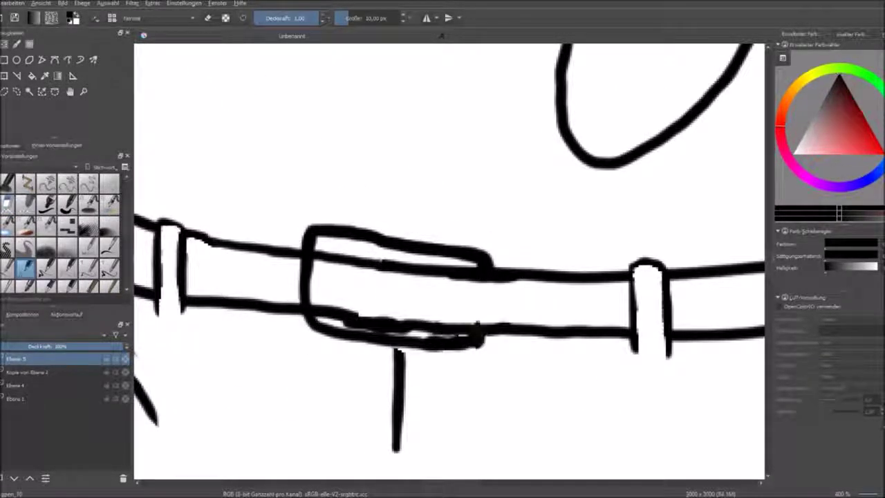
Add a prong and a row of four holes to the belt and draw its loose end hanging from the standing leg's loop.
right_click(306, 267)
left_click(251, 237)
key("minus")
left_click_drag(580, 259, 598, 429)
key("plus")
key("plus")
key("plus")
key("e")
key("minus")
key("minus")
key("minus")
key("minus")
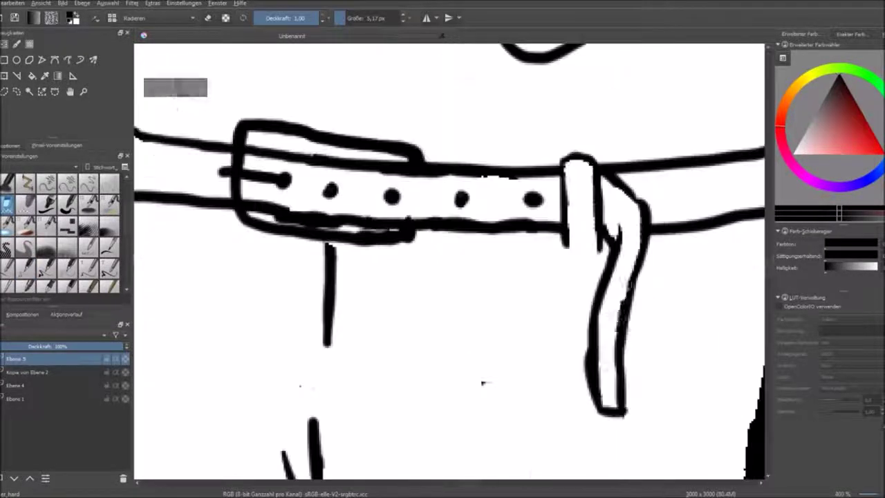
Clean up the edges of the hanging belt end and thicken the buckle frame.
key("plus")
key("plus")
key("e")
key("plus")
key("plus")
mouse_move(647, 333)
left_mouse_down()
mouse_move(484, 319)
mouse_move(477, 414)
mouse_move(603, 423)
left_mouse_up()
key("minus")
key("minus")
key("minus")
key("minus")
key("minus")
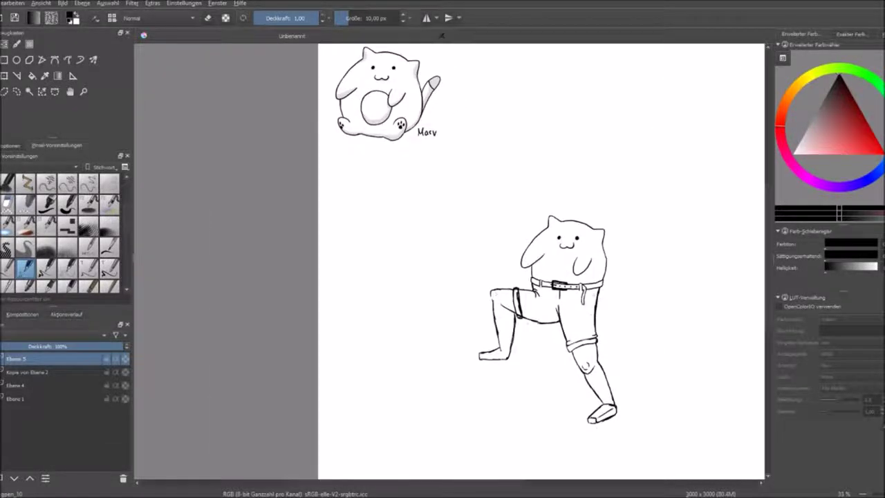
Draw a tiny curved mark on the cat's chest and a short vertical belly line above the buckle.
key("plus")
key("plus")
key("plus")
key("plus")
key("plus")
key("minus")
key("minus")
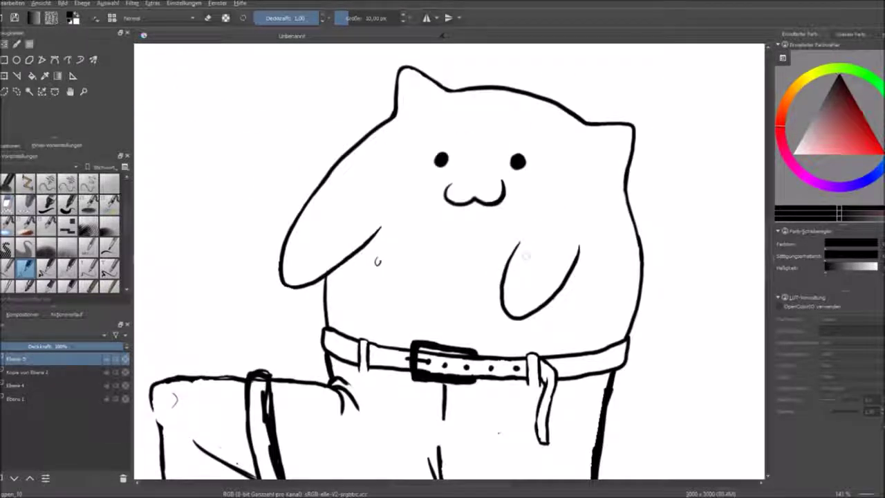
key("e")
key("minus")
key("minus")
key("minus")
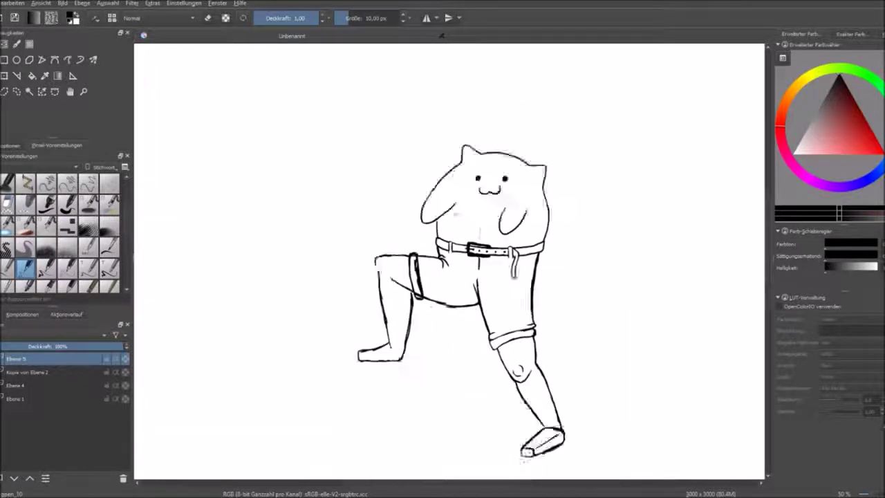
Clean up the ink lines where the standing leg's shorts meet the cuff.
key("plus")
key("plus")
key("plus")
key("plus")
key("plus")
key("minus")
scroll(439, 151, "up", 5)
right_click(518, 332)
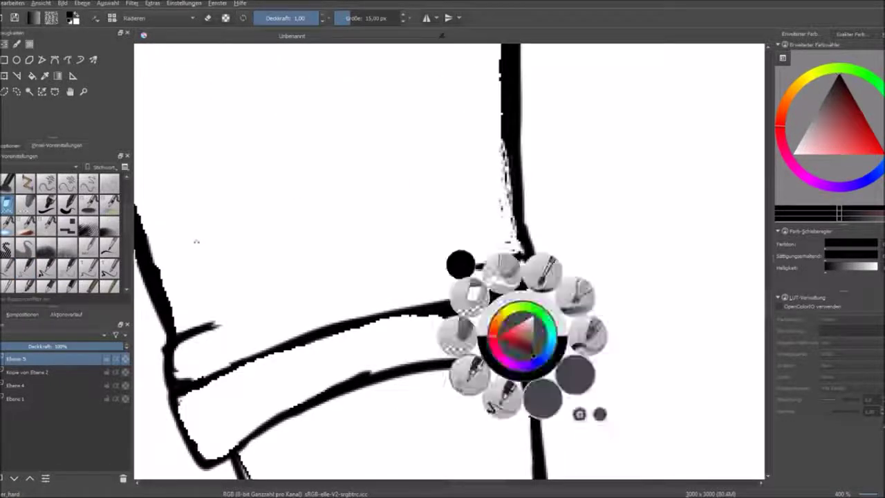
left_click(484, 290)
scroll(501, 334, "up", 2)
scroll(502, 334, "down", 8)
key("e")
scroll(501, 334, "up", 4)
scroll(355, 352, "down", 1)
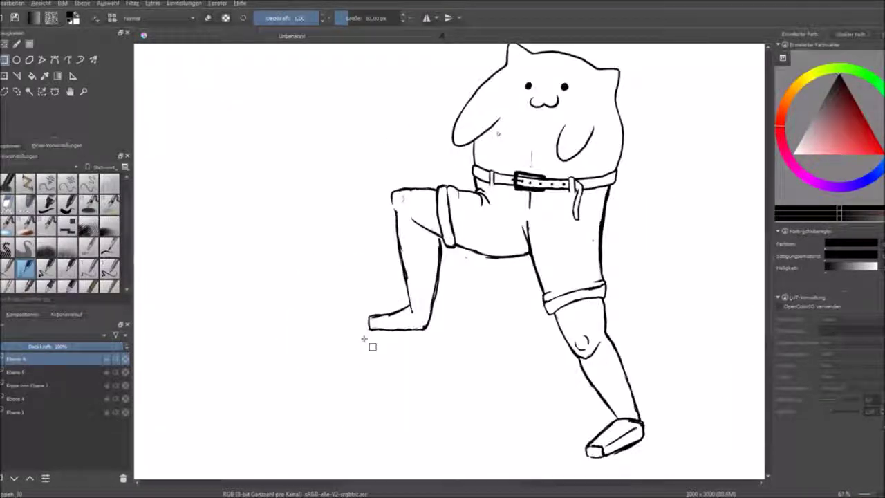
Add a new layer and build a chair under the raised foot from rectangles for the seat, backrest and legs.
key("Insert")
left_click_drag(360, 328, 445, 336)
left_click_drag(432, 266, 374, 371)
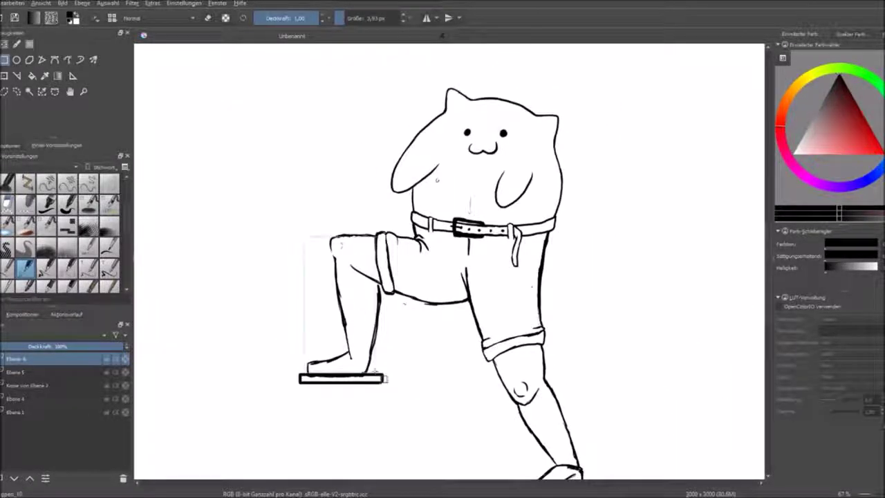
left_click_drag(316, 250, 366, 373)
left_click_drag(312, 395, 320, 378)
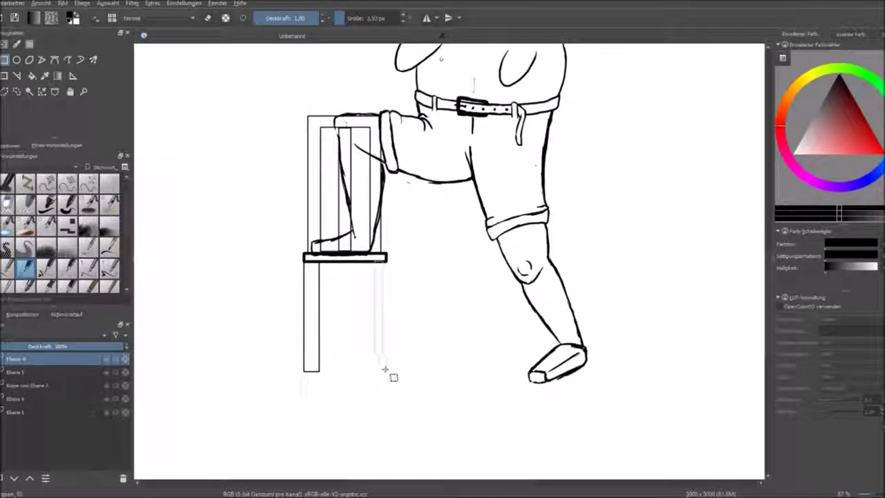
Fill the chair's backrest and legs with light orange.
right_click(334, 223)
key("f")
left_click(434, 276)
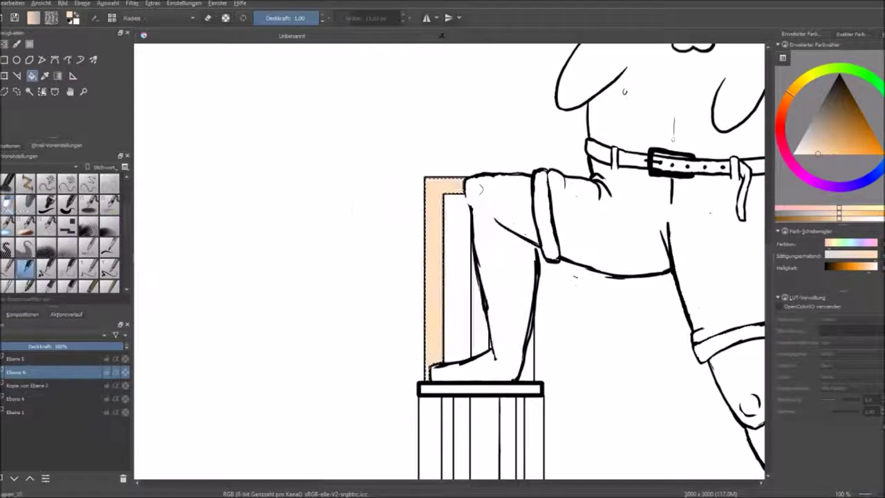
key("w")
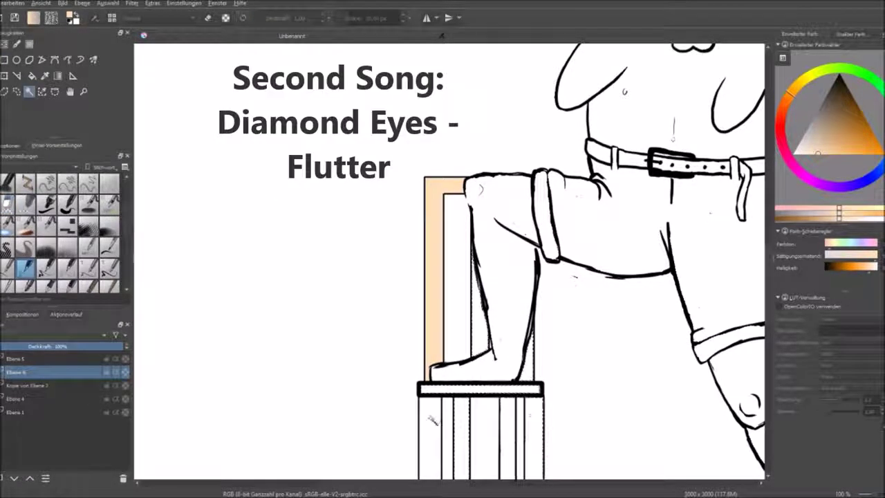
key("f")
left_click(477, 350)
left_click(536, 429)
scroll(449, 263, "down", 3)
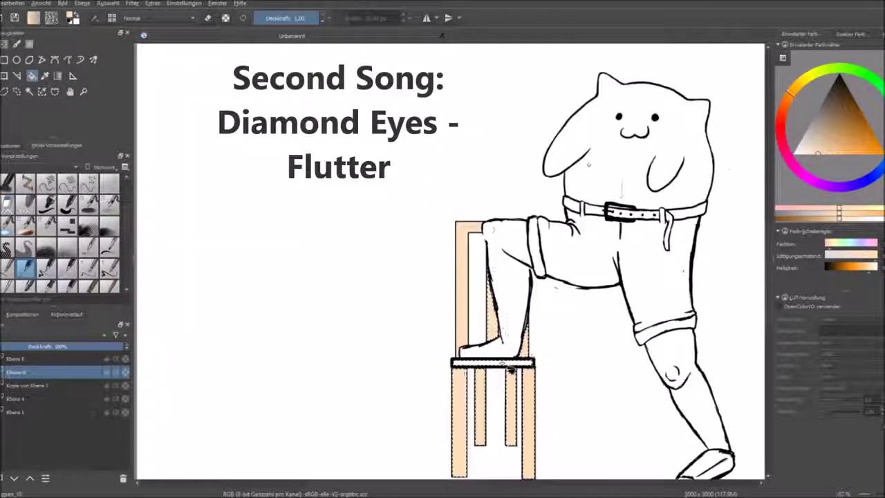
Shade the shorts in light blue along the raised thigh's underside, the inner seam and above the standing leg's cuff.
scroll(387, 229, "up", 3)
left_click(45, 266)
left_click_drag(376, 223, 484, 238)
scroll(567, 282, "up", 2)
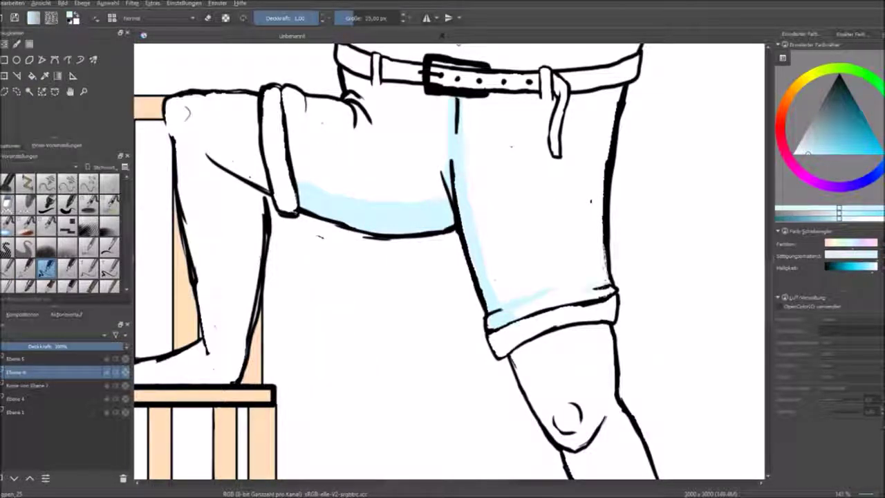
right_click(530, 294)
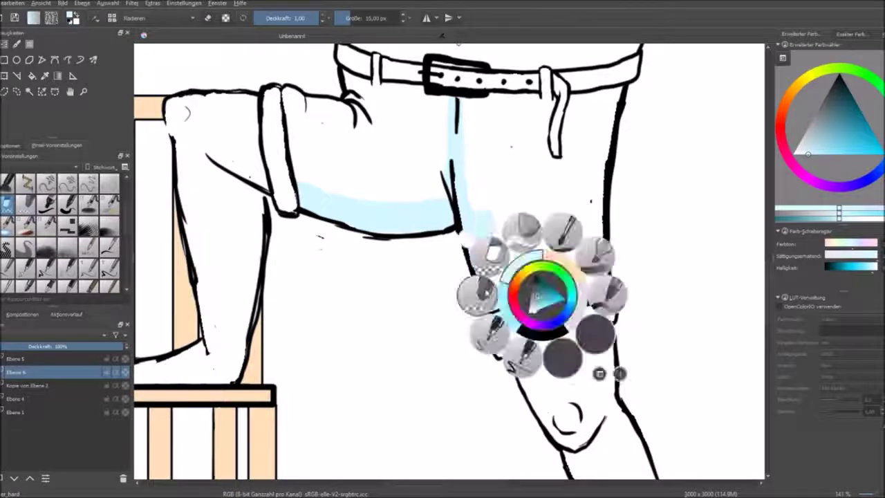
left_click(546, 332)
scroll(546, 325, "up", 2)
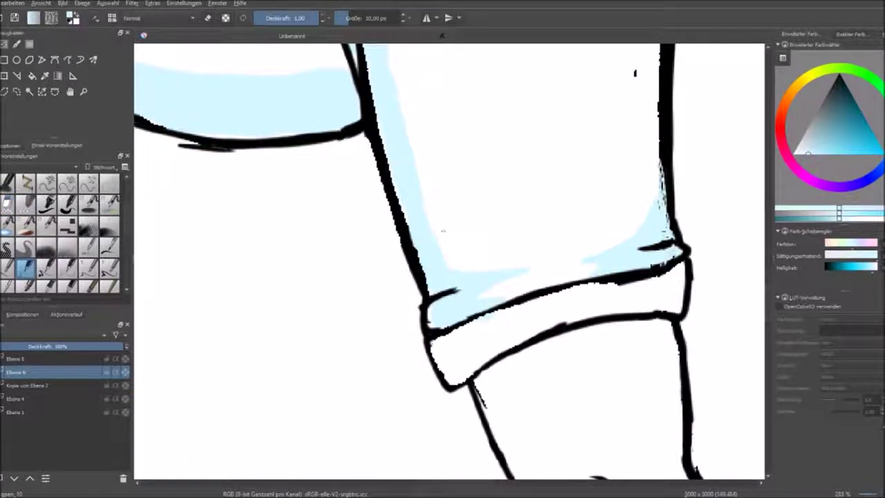
scroll(449, 262, "down", 3)
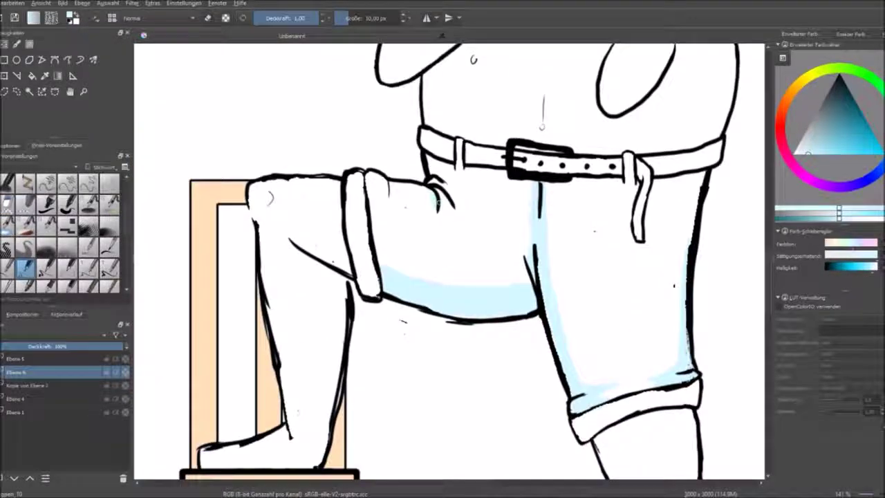
Add light blue shading to the hip folds, cuffs and belt.
scroll(510, 246, "up", 2)
left_click_drag(512, 201, 387, 273)
left_click_drag(477, 228, 397, 277)
scroll(442, 263, "down", 2)
Shade the cat's ears, mouth and arms in light grey on the layer Ebene 7.
left_click_drag(387, 121, 324, 207)
scroll(443, 262, "up", 1)
left_click_drag(591, 166, 574, 277)
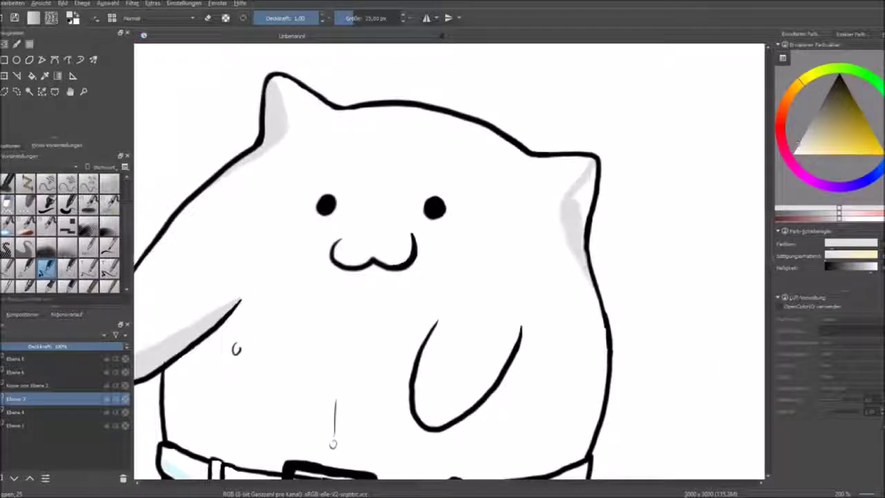
scroll(333, 443, "down", 1)
left_click_drag(483, 228, 435, 298)
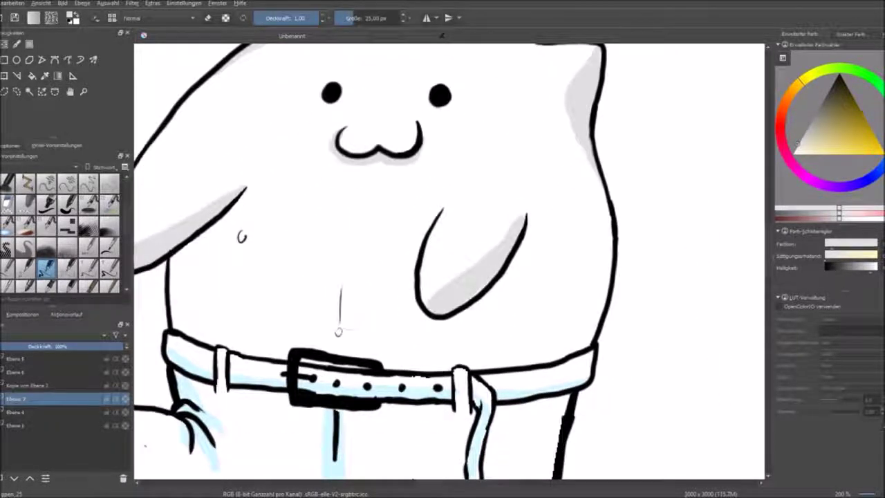
Shade the lower belly above the belt and around the navel line in light grey.
scroll(442, 263, "down", 2)
scroll(442, 263, "down", 2)
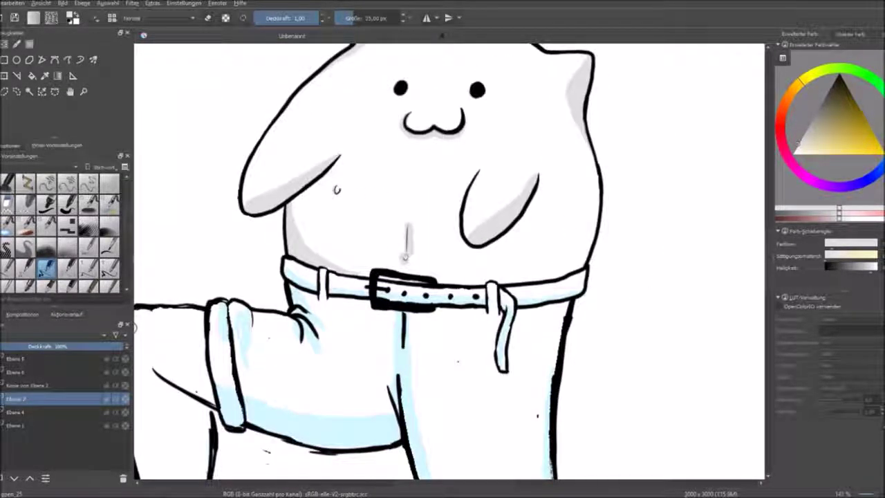
scroll(365, 272, "up", 2)
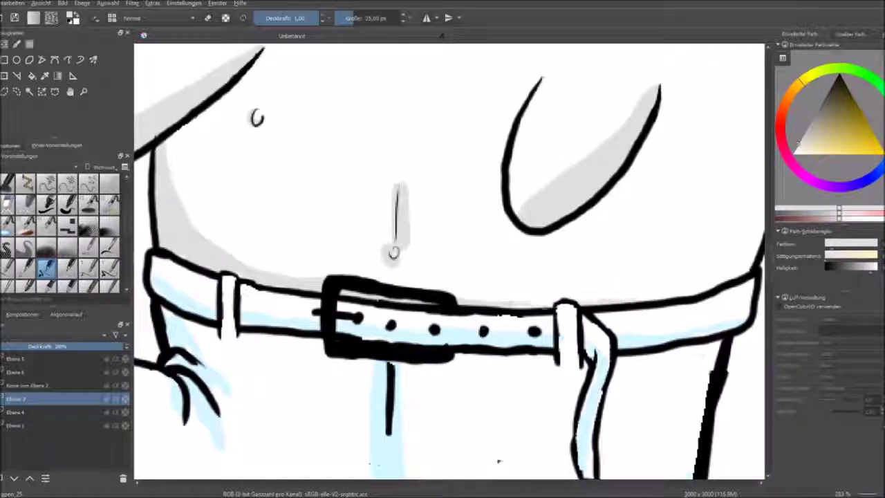
scroll(449, 263, "down", 4)
Shade the raised leg in light grey at the kneecap, under the thigh, along the calf and on the foot.
scroll(449, 262, "up", 3)
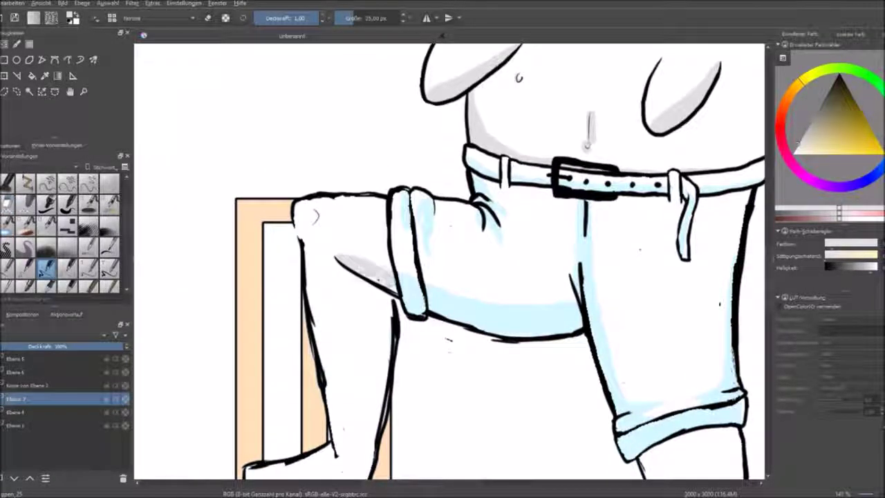
left_click_drag(307, 214, 314, 221)
left_click_drag(314, 216, 333, 155)
mouse_move(404, 280)
left_mouse_down()
mouse_move(401, 306)
mouse_move(401, 359)
left_mouse_up()
mouse_move(484, 277)
left_mouse_down()
mouse_move(501, 208)
mouse_move(586, 187)
left_mouse_up()
left_click_drag(374, 325, 449, 318)
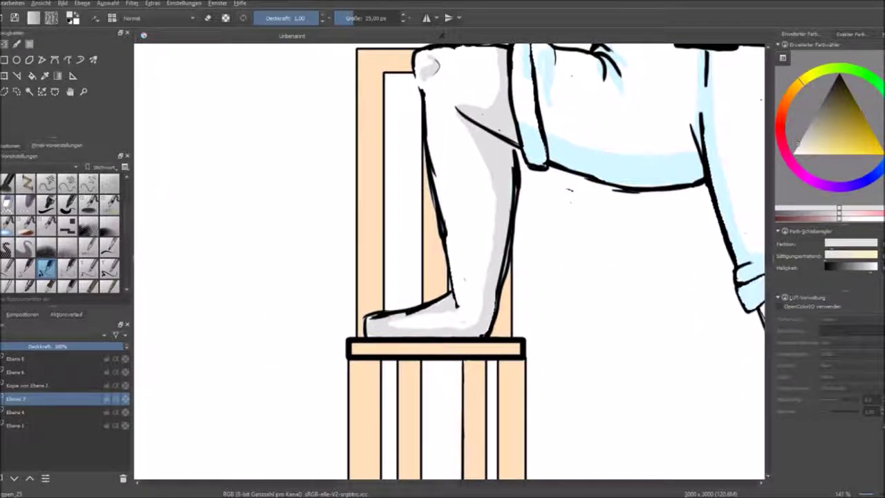
Erase the grey calf shading near the ankle and refine the shading on the raised foot.
scroll(442, 262, "up", 2)
key("e")
mouse_move(484, 173)
left_mouse_down()
mouse_move(487, 304)
mouse_move(360, 318)
left_mouse_up()
right_click(356, 299)
left_click(308, 336)
scroll(356, 298, "up", 3)
mouse_move(287, 308)
left_mouse_down()
mouse_move(325, 324)
mouse_move(449, 337)
mouse_move(387, 338)
left_mouse_up()
mouse_move(290, 298)
left_mouse_down()
mouse_move(443, 266)
mouse_move(498, 228)
left_mouse_up()
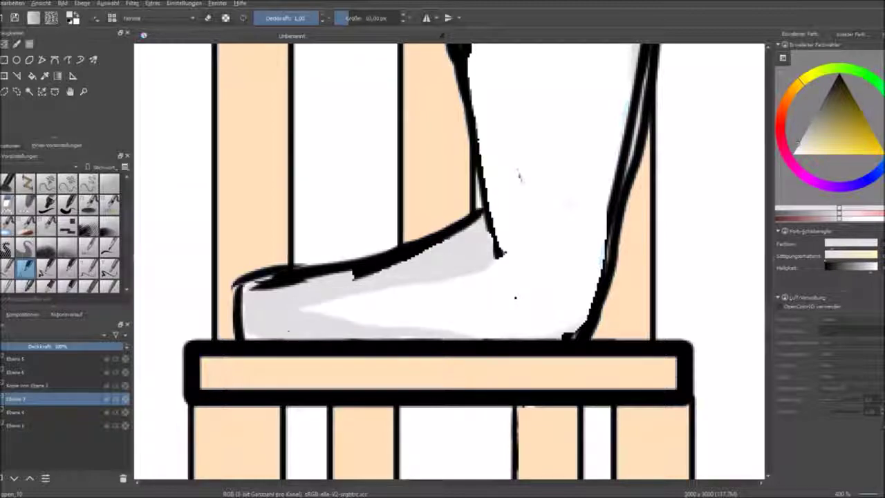
Add light grey shading to the standing leg.
scroll(330, 221, "up", 1)
scroll(330, 222, "down", 5)
scroll(537, 197, "up", 3)
right_click(537, 198)
left_click(512, 149)
left_click_drag(535, 196, 615, 366)
left_click_drag(560, 283, 642, 342)
scroll(442, 263, "down", 5)
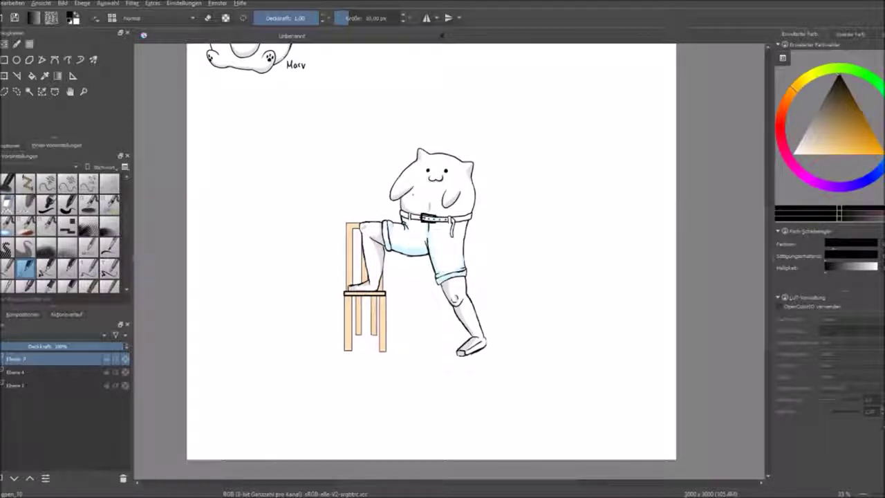
Draw a tall arch-shaped body in black beside the shaded cat, with a wide oval nose inside it.
mouse_move(222, 312)
left_mouse_down()
mouse_move(256, 159)
mouse_move(362, 313)
left_mouse_up()
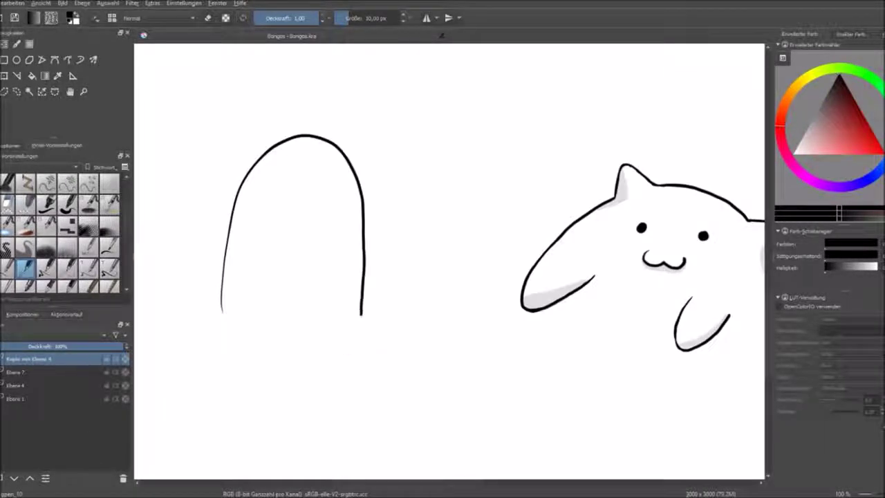
scroll(290, 221, "up", 3)
left_click_drag(289, 181, 263, 224)
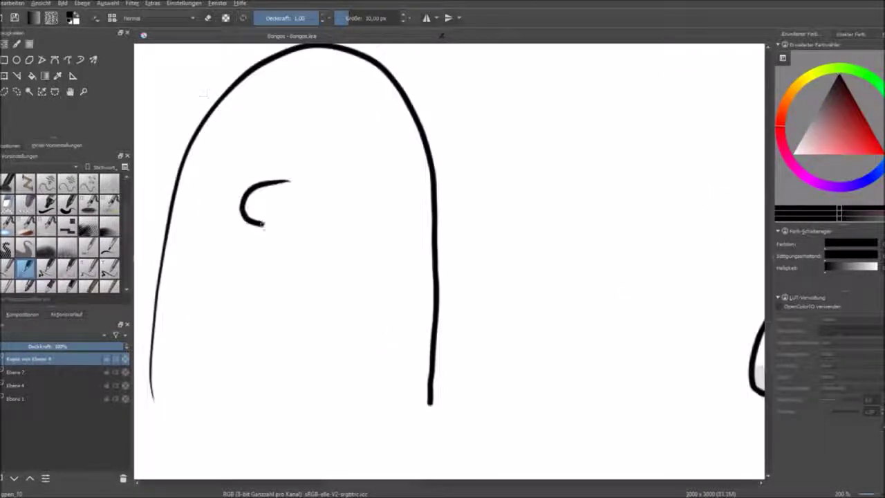
key("ctrl+z")
mouse_move(325, 178)
left_mouse_down()
mouse_move(307, 177)
mouse_move(325, 178)
left_mouse_up()
Rotate and reposition the oval nose, and draw two narrow upright oval eyes above it.
key("ctrl+t")
scroll(442, 249, "up", 2)
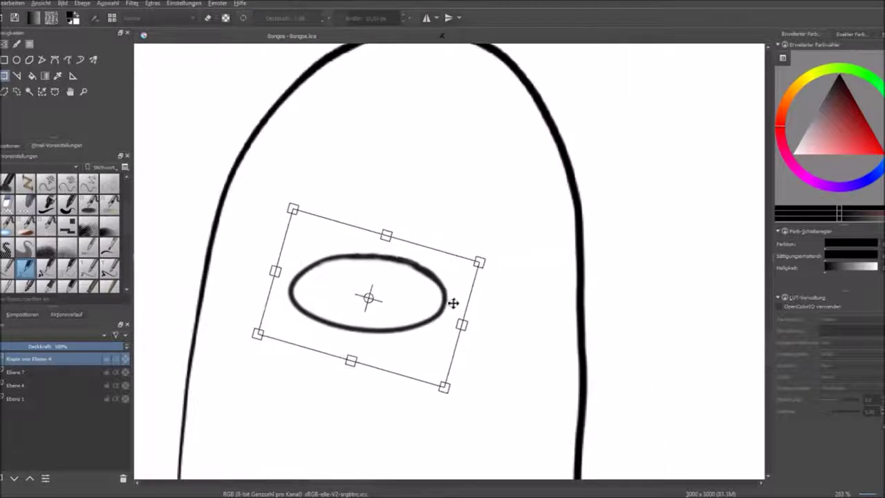
key("Escape")
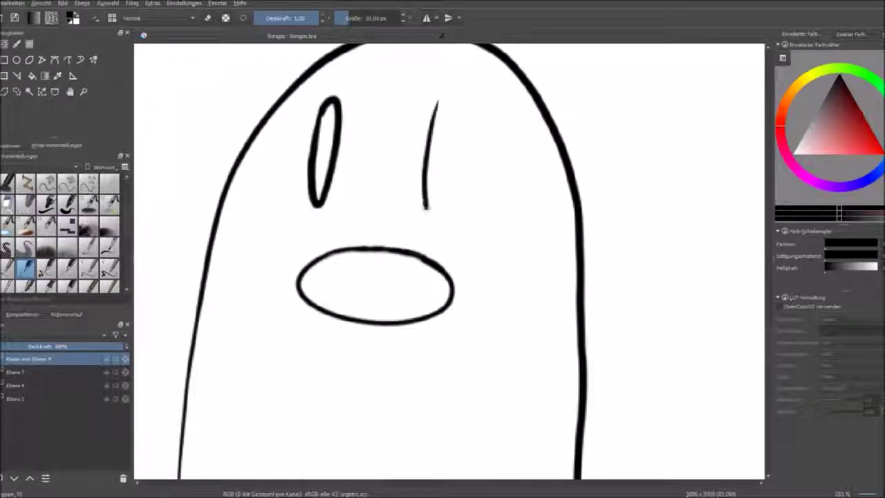
scroll(459, 332, "down", 3)
scroll(410, 435, "up", 3)
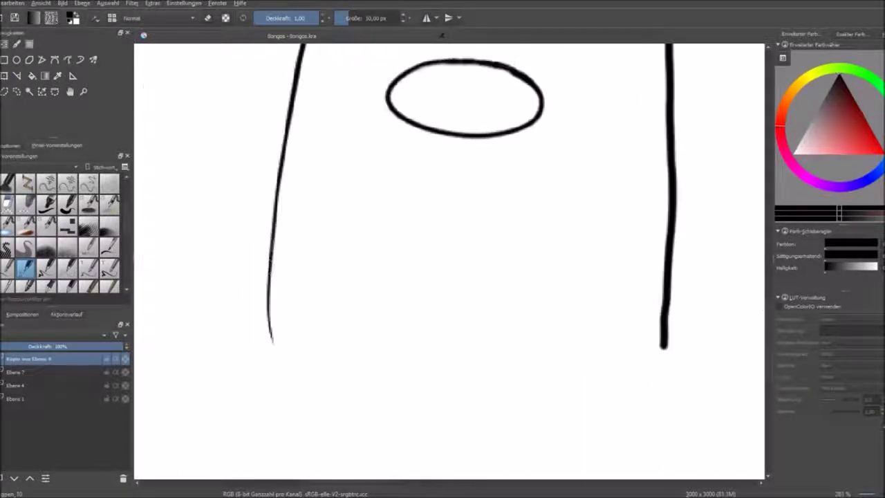
Draw a jagged ground line across the base of the arched body, with three diamond-topped rocks along it.
left_click_drag(291, 290, 257, 275)
left_click_drag(266, 233, 325, 256)
key("ctrl+z")
right_click(316, 272)
mouse_move(262, 256)
left_mouse_down()
mouse_move(385, 316)
mouse_move(445, 256)
left_mouse_up()
left_click_drag(384, 315, 400, 376)
left_click_drag(499, 284, 501, 367)
left_click_drag(501, 368, 463, 352)
mouse_move(466, 311)
left_mouse_down()
mouse_move(511, 345)
mouse_move(584, 254)
left_mouse_up()
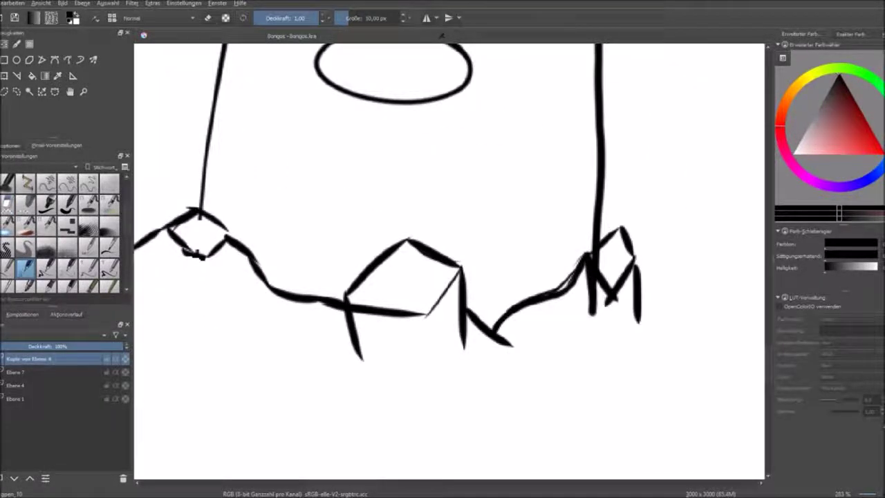
Clean up and re-ink the small rock at the body's right edge and the ground line leading to it.
scroll(587, 257, "up", 4)
right_click(572, 237)
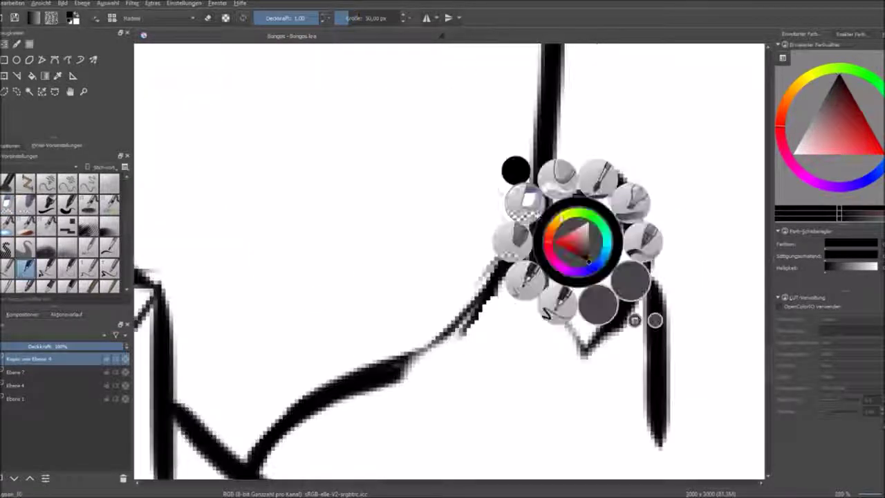
mouse_move(514, 252)
left_mouse_down()
mouse_move(513, 274)
mouse_move(319, 409)
left_mouse_up()
left_click_drag(490, 273, 611, 171)
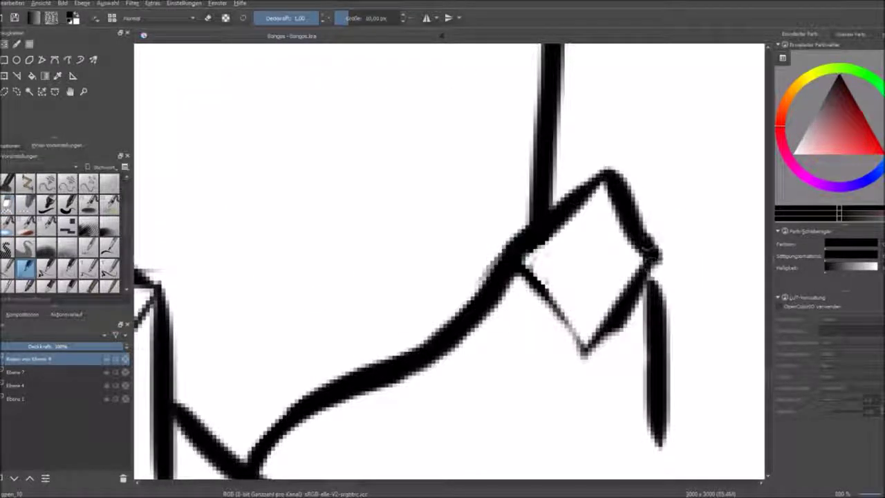
left_click_drag(650, 263, 584, 352)
Re-ink the edges of the large middle rock and clean up its lower corner.
left_click_drag(415, 311, 477, 214)
scroll(450, 263, "down", 1)
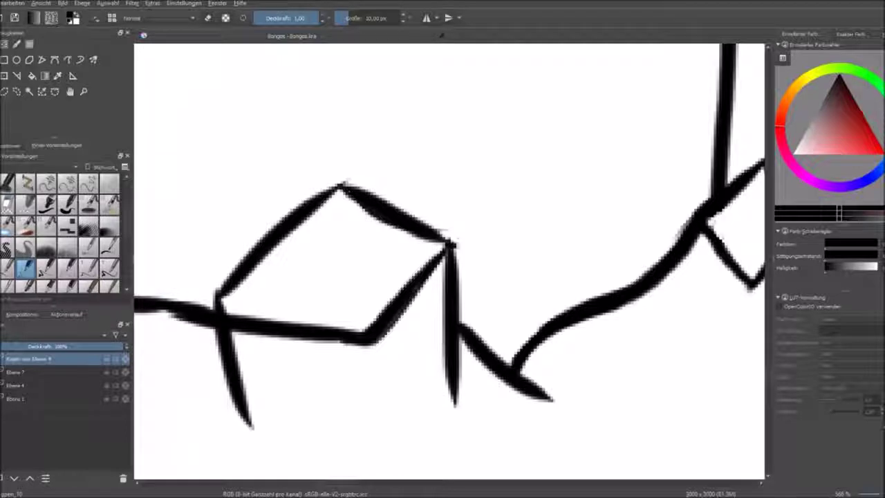
left_click_drag(318, 206, 427, 223)
right_click(316, 306)
right_click(419, 350)
left_click(349, 346)
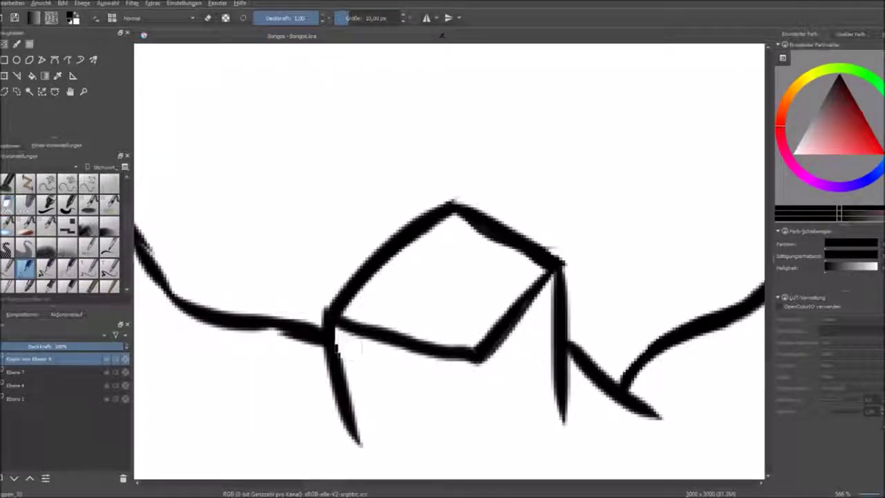
Re-ink the rock at the body's left edge and the ground line joining it to the middle rock.
scroll(266, 328, "up", 1)
left_click_drag(249, 325, 354, 325)
mouse_move(335, 217)
left_mouse_down()
mouse_move(429, 294)
mouse_move(247, 320)
left_mouse_up()
left_click_drag(273, 246, 221, 335)
left_click_drag(415, 276, 546, 182)
left_click_drag(442, 276, 497, 193)
Add branching cracks beneath the left rock and extend the jagged ground outline outward and down from it.
left_click_drag(297, 217, 285, 392)
left_click_drag(484, 276, 345, 262)
left_click_drag(326, 141, 316, 232)
left_click_drag(484, 276, 410, 285)
mouse_move(249, 367)
left_mouse_down()
mouse_move(510, 219)
mouse_move(580, 262)
left_mouse_up()
scroll(290, 339, "down", 4)
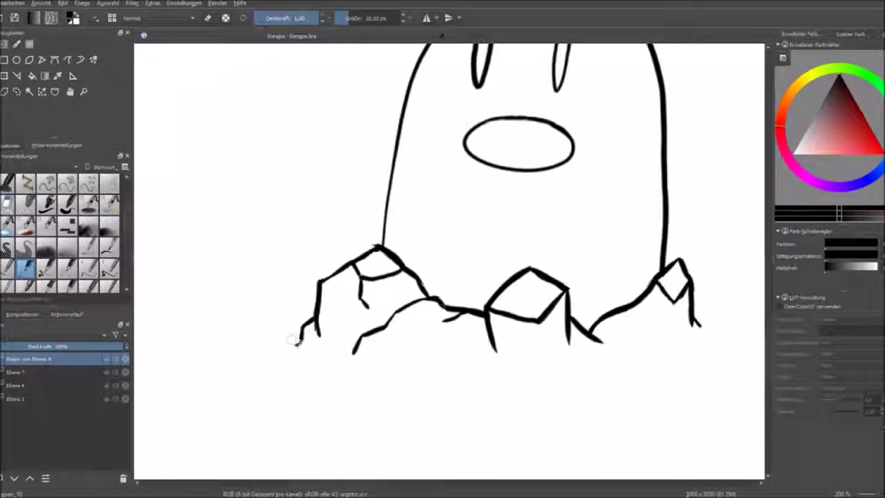
Complete the jagged ground outline beneath the arch-shaped character, adding small angular rocks along its lower edge.
left_click_drag(483, 276, 422, 283)
left_click_drag(311, 378, 408, 395)
left_click_drag(483, 277, 393, 248)
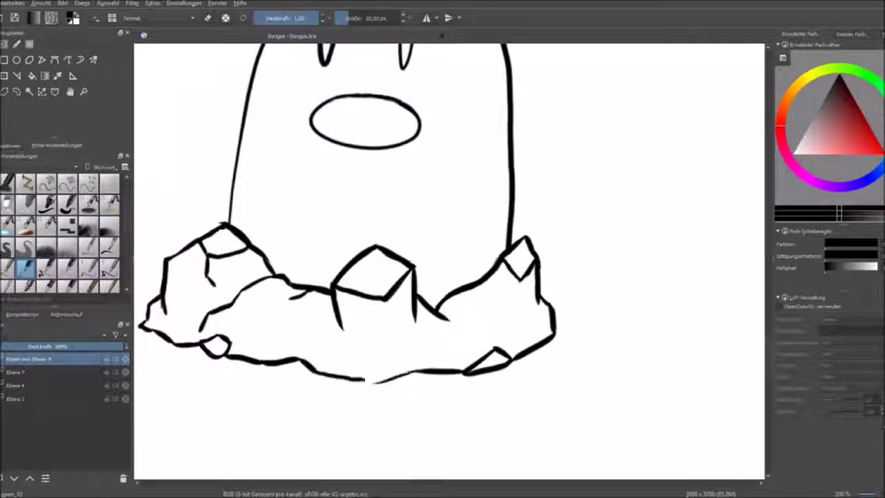
Rotate the arch-shaped character slightly counter-clockwise and position it beside the cat.
scroll(491, 336, "down", 3)
scroll(253, 85, "up", 2)
key("ctrl+t")
left_click_drag(525, 208, 533, 283)
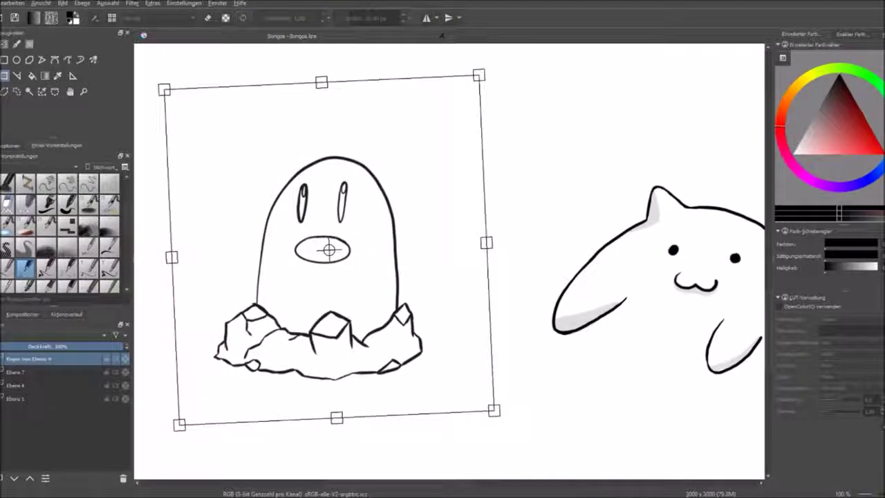
key("Return")
left_click_drag(332, 169, 356, 231)
scroll(322, 202, "up", 4)
key("ctrl+t")
left_click_drag(442, 211, 300, 217)
key("Return")
key("b")
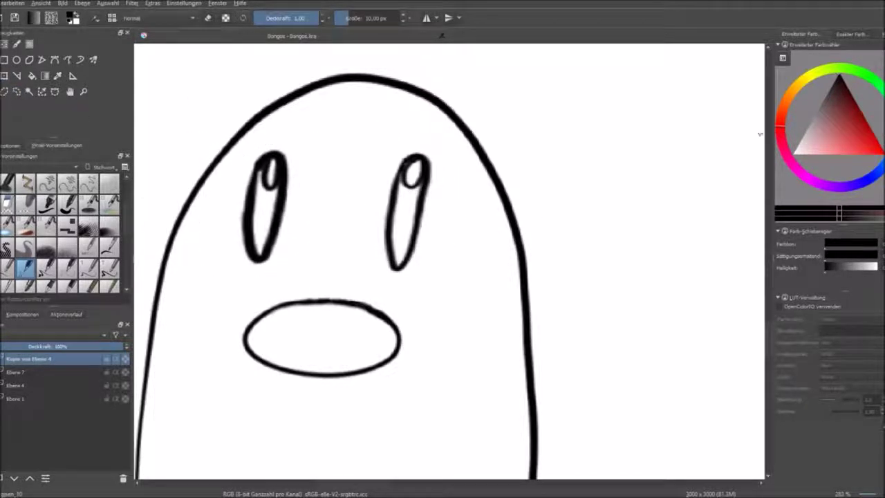
Fill both eyes of the arch-shaped character black around their highlights and enlarge the white highlights with the eraser.
scroll(481, 225, "up", 1)
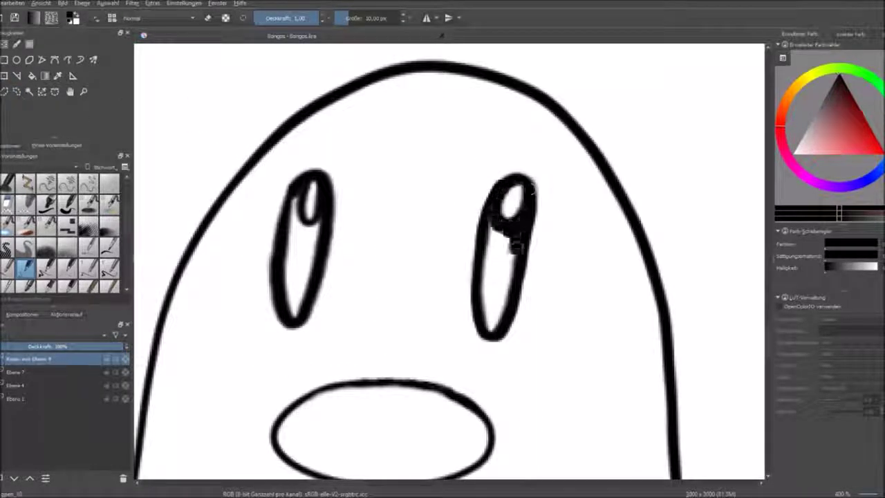
left_click_drag(515, 243, 488, 293)
left_click_drag(305, 207, 297, 304)
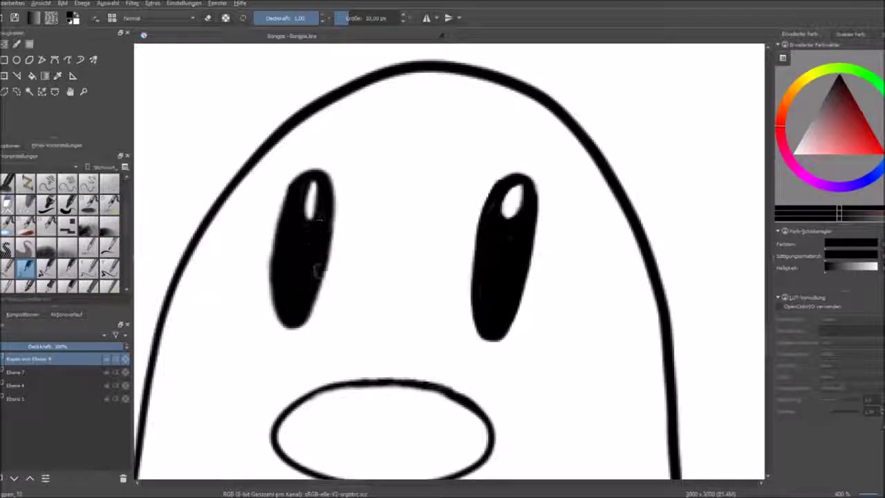
key("e")
left_click_drag(311, 194, 304, 261)
scroll(450, 276, "down", 5)
Shade the lower part of the oval nose pink on a new layer.
left_click(46, 268)
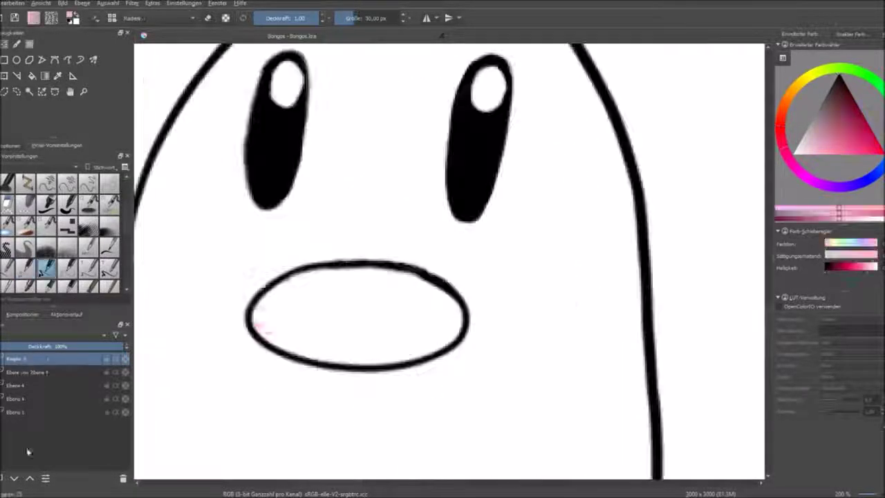
key("Insert")
left_click(821, 152)
mouse_move(252, 311)
left_mouse_down()
mouse_move(459, 315)
mouse_move(414, 349)
left_mouse_up()
left_click_drag(311, 338, 456, 325)
key("minus")
Shade the body's left side, its lower edge above the rocks and the underside of the nose light orange with a 25 px brush.
left_click(829, 152)
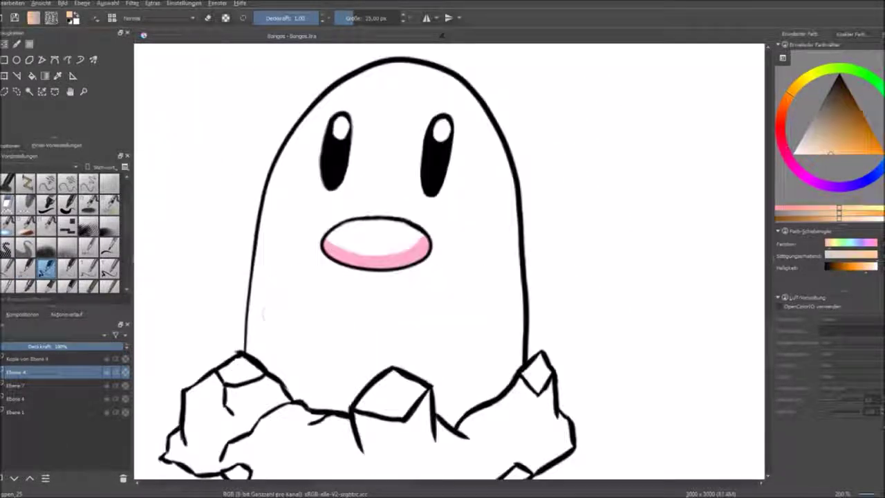
left_click_drag(266, 180, 266, 308)
mouse_move(276, 159)
left_mouse_down()
mouse_move(279, 377)
mouse_move(345, 404)
left_mouse_up()
left_click_drag(415, 276, 330, 212)
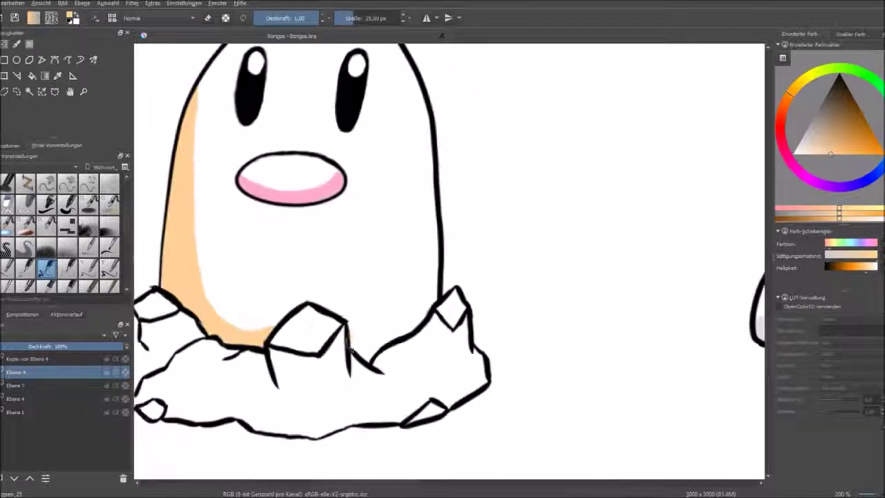
left_click_drag(230, 183, 324, 207)
key("plus")
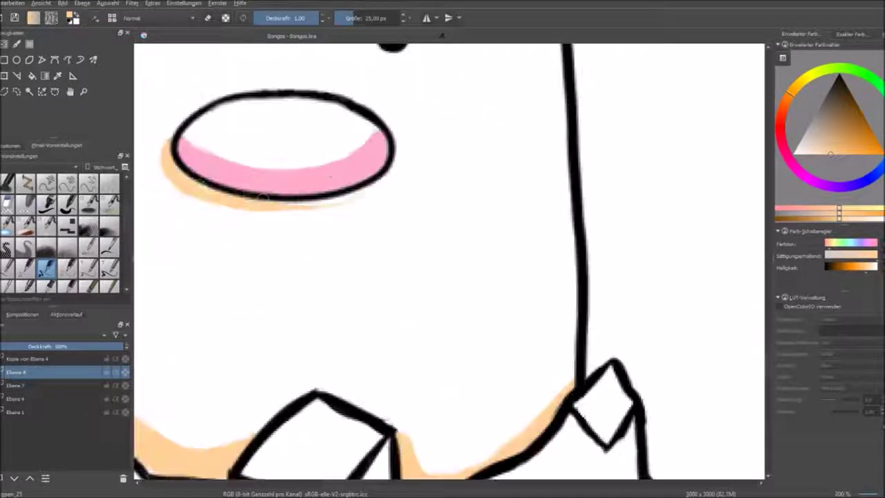
key("2")
key("plus")
key("plus")
key("plus")
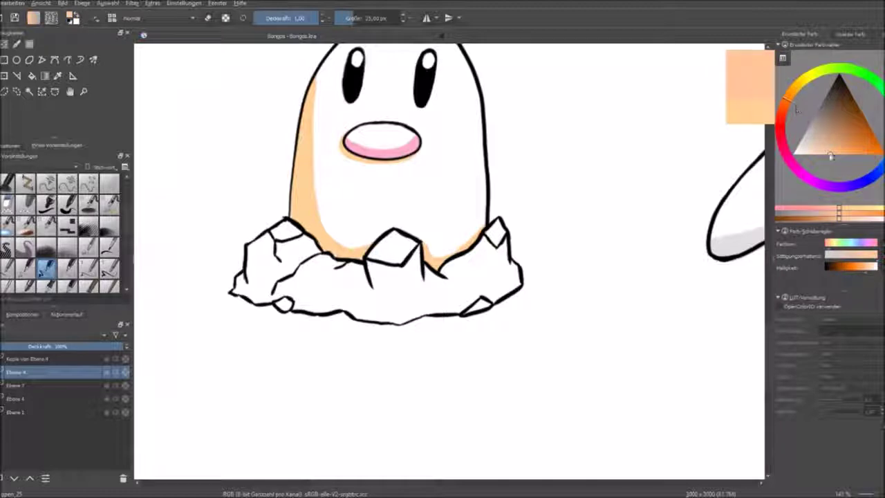
Shade the left rock, the cracks and the ground left of the middle rock in a pinker orange.
left_click_drag(250, 242, 253, 278)
left_click_drag(337, 274, 307, 269)
left_click_drag(266, 298, 293, 304)
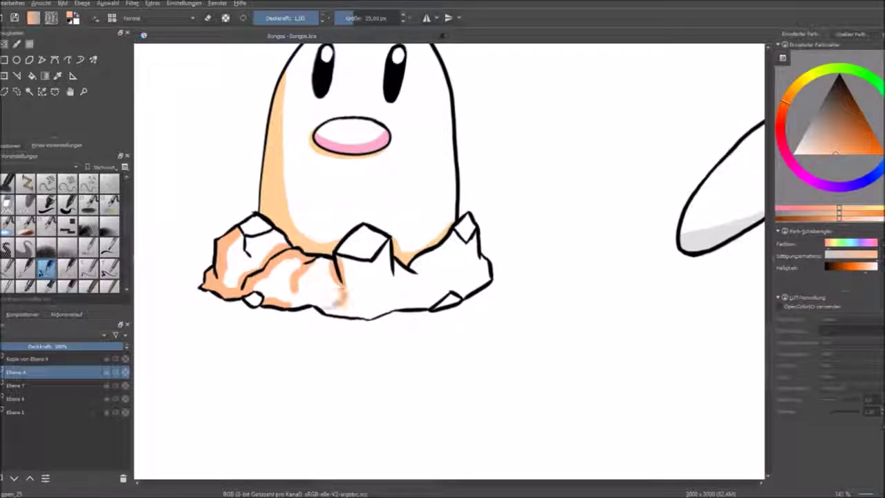
left_click_drag(339, 285, 334, 313)
left_click_drag(333, 312, 318, 320)
Shade the rocks and ground edges right of the middle rock in the same pinkish orange.
left_click_drag(386, 281, 377, 315)
left_click_drag(377, 315, 358, 301)
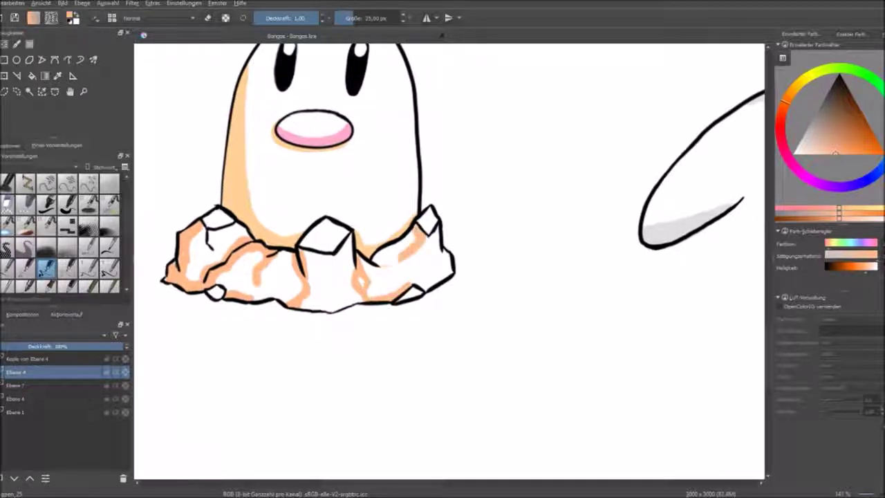
scroll(449, 262, "up", 5)
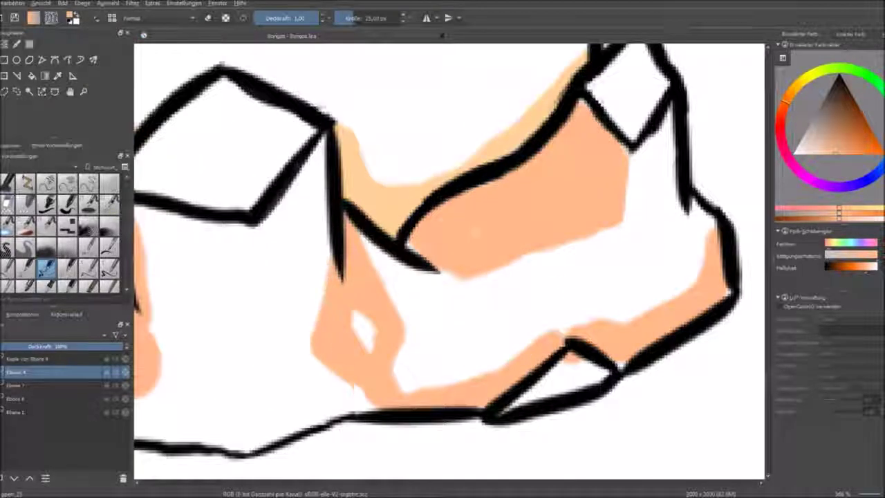
scroll(449, 262, "down", 5)
scroll(450, 261, "up", 5)
scroll(449, 262, "down", 5)
Ink a faceted rock with short cracks in black beneath the cat's left arm.
scroll(449, 262, "up", 3)
scroll(449, 261, "up", 3)
key("d")
mouse_move(283, 302)
left_mouse_down()
mouse_move(361, 344)
mouse_move(391, 339)
left_mouse_up()
key("ctrl+z")
left_click_drag(339, 266, 323, 297)
left_click_drag(399, 277, 404, 318)
scroll(302, 226, "down", 3)
scroll(302, 226, "up", 3)
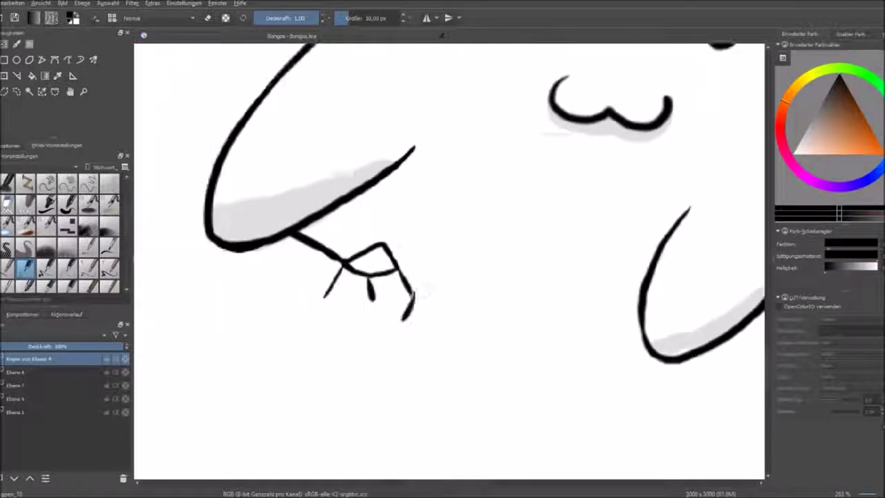
Continue the jagged rock line in front of the cat's belly to the right paw, including a pointed faceted rock.
left_click_drag(306, 253, 344, 263)
left_click_drag(449, 276, 331, 264)
left_click_drag(294, 276, 519, 294)
mouse_move(435, 290)
left_mouse_down()
mouse_move(484, 261)
mouse_move(322, 231)
left_mouse_up()
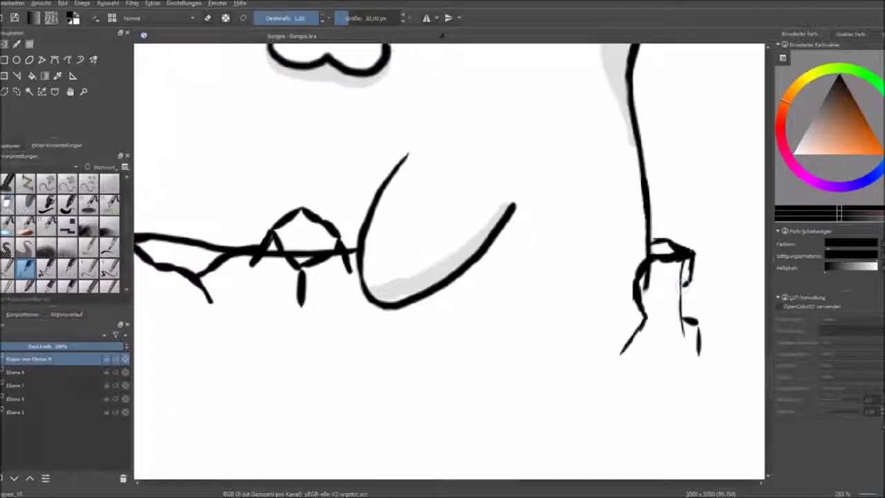
Ink the narrow rock at the cat's right edge and extend its sides downward.
left_click_drag(622, 346, 643, 332)
left_click_drag(646, 324, 646, 330)
left_click_drag(610, 363, 614, 383)
mouse_move(526, 235)
left_mouse_down()
mouse_move(601, 276)
mouse_move(560, 311)
left_mouse_up()
Erase the line crossing the faceted rock beside the right paw and clean up the joints of the rock line.
key("plus")
key("minus")
key("plus")
key("minus")
key("plus")
right_click(553, 306)
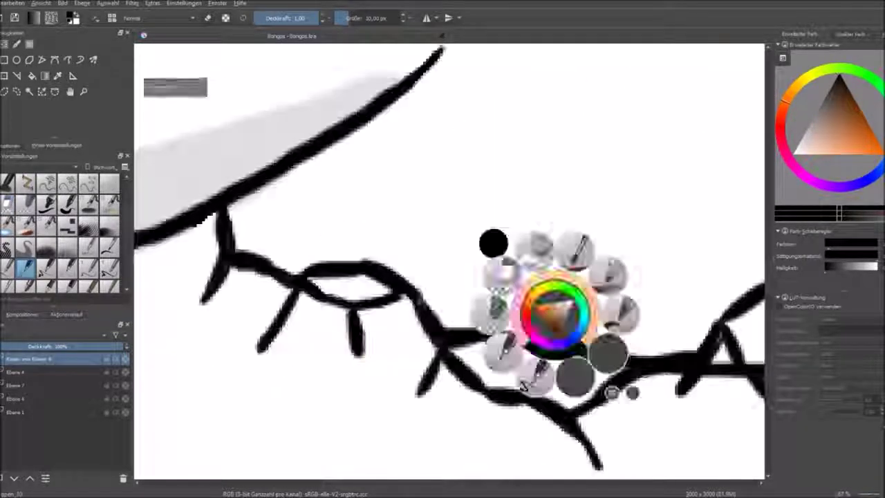
key("e")
key("plus")
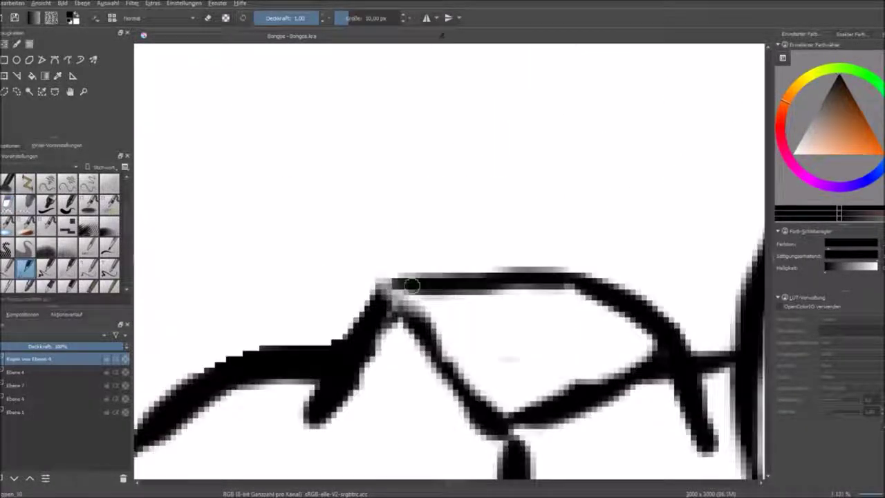
key("plus")
Draw a rock behind the cat's left arm and the base's left outline down to a triangular rock, adding a diamond facet.
key("e")
key("minus")
key("minus")
key("minus")
key("minus")
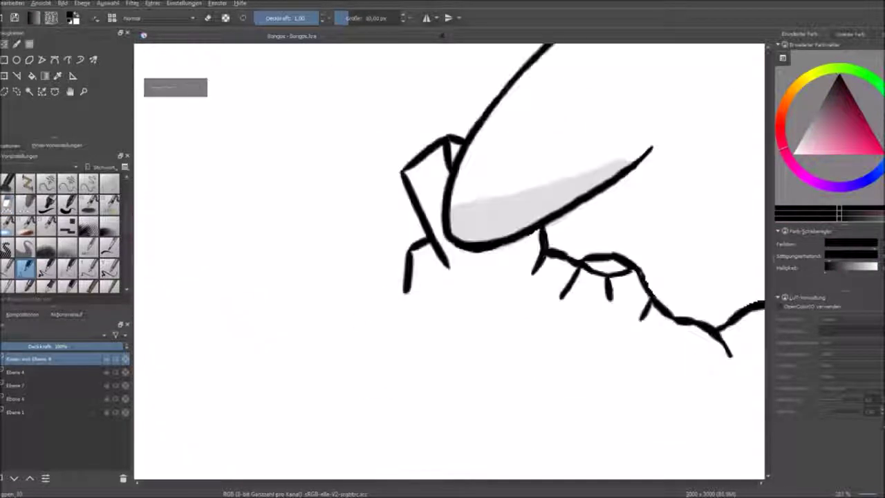
key("minus")
key("minus")
key("plus")
key("plus")
key("plus")
key("plus")
scroll(450, 173, "right", 3)
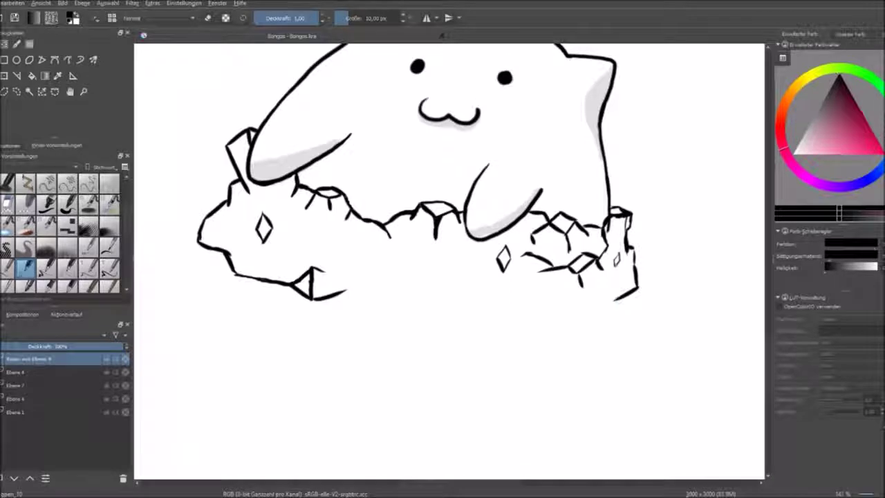
Lengthen the cracks below the front rocks and extend the base's lower outline past the triangular rock with another small rock.
key("plus")
key("plus")
scroll(449, 262, "right", 3)
key("minus")
key("minus")
key("minus")
key("minus")
key("plus")
key("plus")
key("plus")
key("plus")
key("plus")
key("minus")
scroll(449, 263, "right", 3)
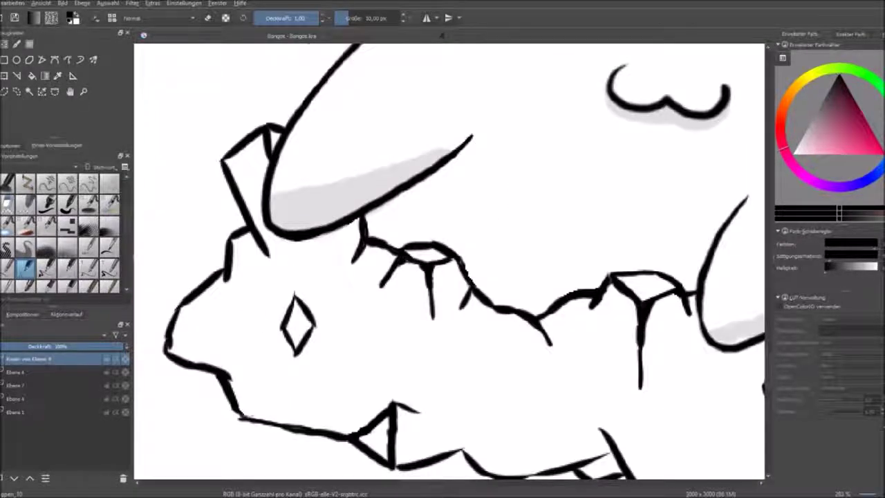
Close the lower outline of the cat's rock base up to the rock at its right edge.
key("plus")
key("minus")
key("minus")
key("minus")
key("plus")
key("plus")
key("plus")
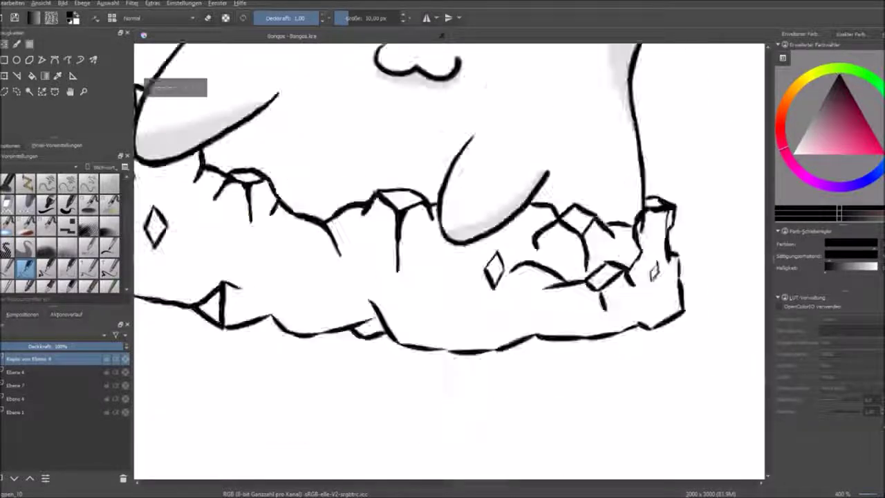
Re-ink the top and side edges of the narrow rock at the cat's right edge.
key("plus")
key("plus")
key("plus")
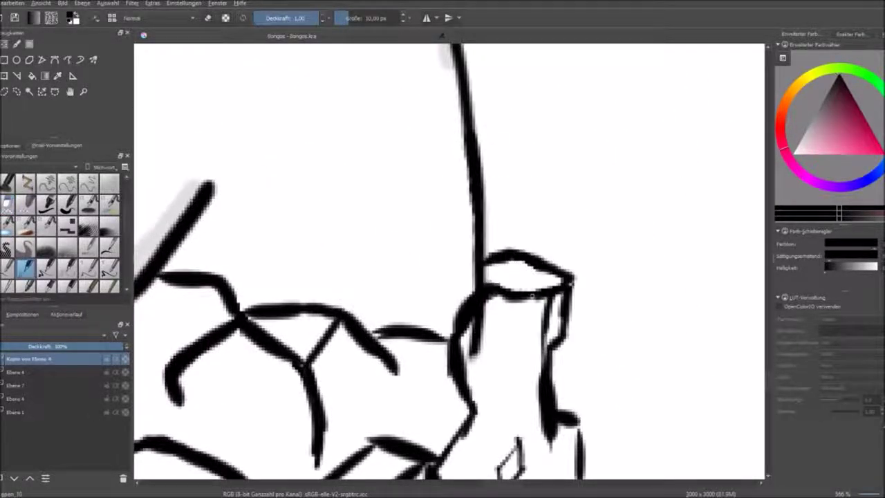
Shade the left end of the cat's rock base and the rock behind the left arm pinkish orange.
scroll(449, 262, "down", 3)
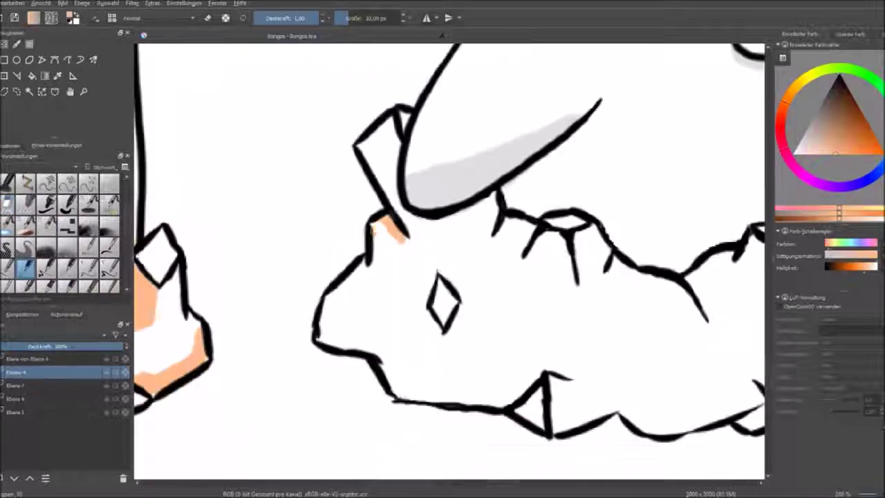
left_click_drag(387, 228, 376, 269)
left_click_drag(325, 297, 387, 394)
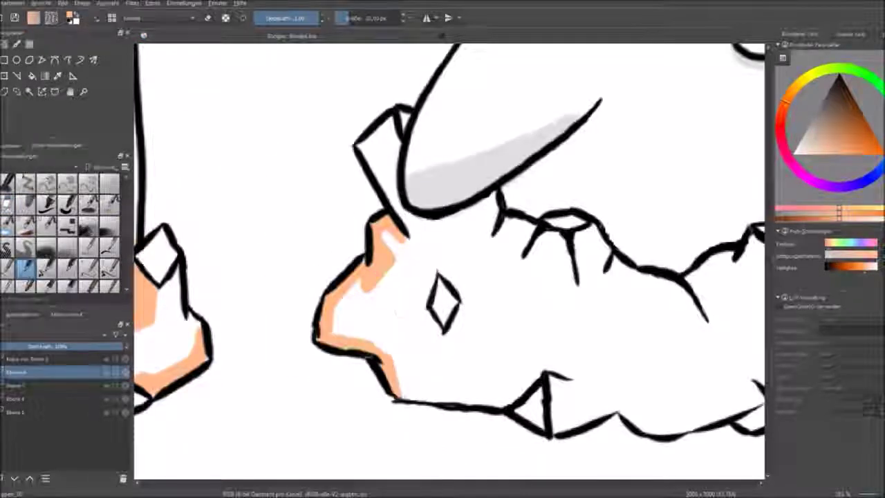
left_click_drag(484, 242, 380, 305)
left_click_drag(259, 200, 301, 297)
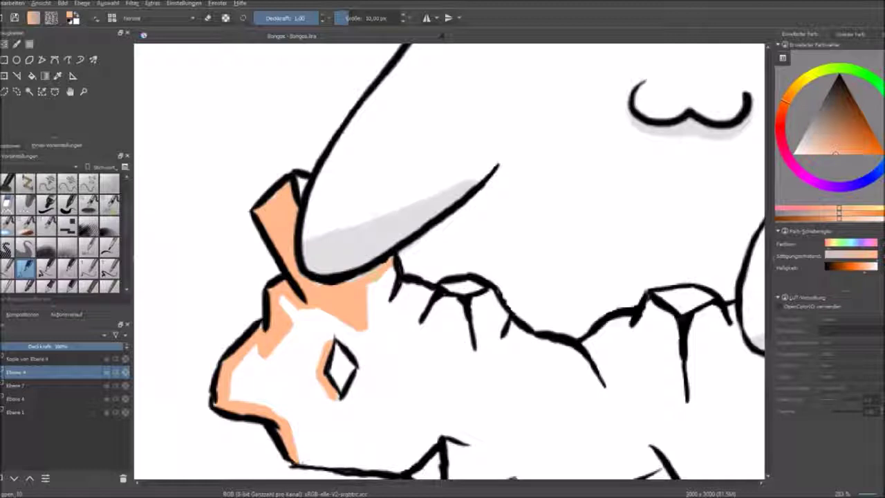
Shade the middle of the cat's rock base pinkish orange along its cracks, facets and lower edge.
mouse_move(425, 299)
left_mouse_down()
mouse_move(361, 248)
mouse_move(331, 238)
left_mouse_up()
left_click_drag(328, 238, 316, 291)
left_click_drag(360, 242, 376, 328)
mouse_move(325, 249)
left_mouse_down()
mouse_move(346, 332)
mouse_move(379, 380)
left_mouse_up()
scroll(341, 353, "down", 2)
left_click_drag(391, 263, 511, 370)
scroll(511, 370, "up", 1)
left_click_drag(449, 263, 383, 285)
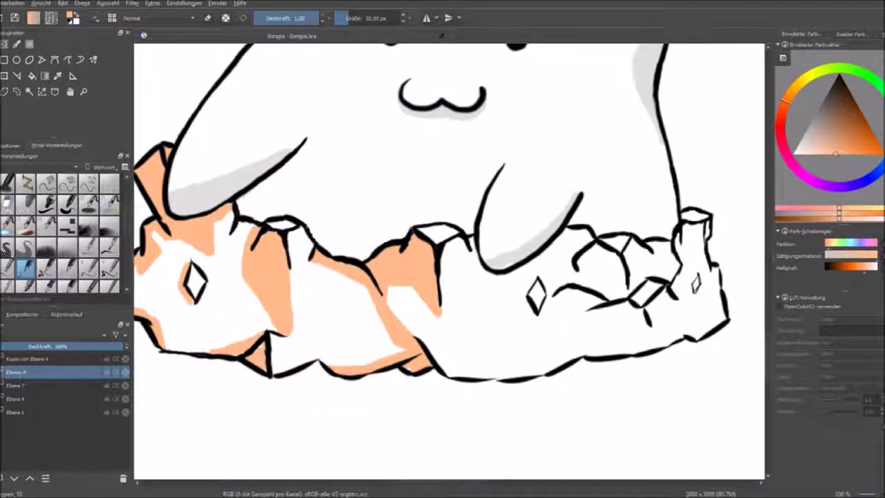
Shade the rocks from the cat's right paw to the base's right edge pinkish orange.
left_click_drag(484, 290, 435, 294)
left_click_drag(481, 304, 423, 254)
mouse_move(532, 370)
left_mouse_down()
mouse_move(391, 377)
mouse_move(501, 376)
left_mouse_up()
left_click_drag(483, 290, 413, 301)
left_click_drag(477, 261, 444, 304)
left_click_drag(467, 245, 434, 308)
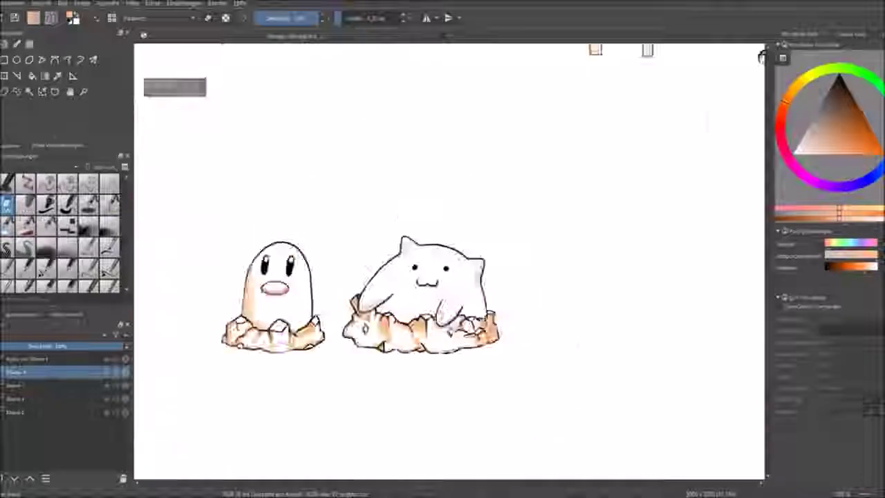
Draw the outer curve of a U-shaped body joining both rock bases in black on a new layer.
right_click(479, 304)
left_click(428, 332)
left_click_drag(478, 304, 585, 311)
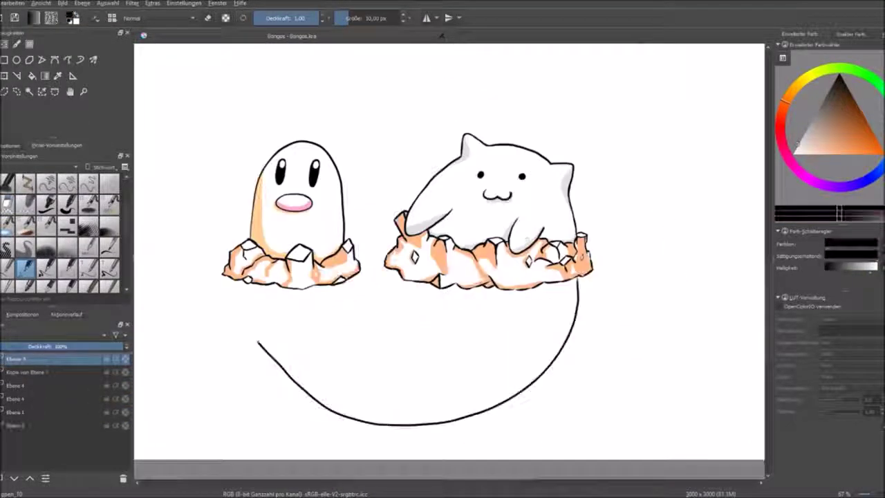
left_click_drag(246, 282, 485, 422)
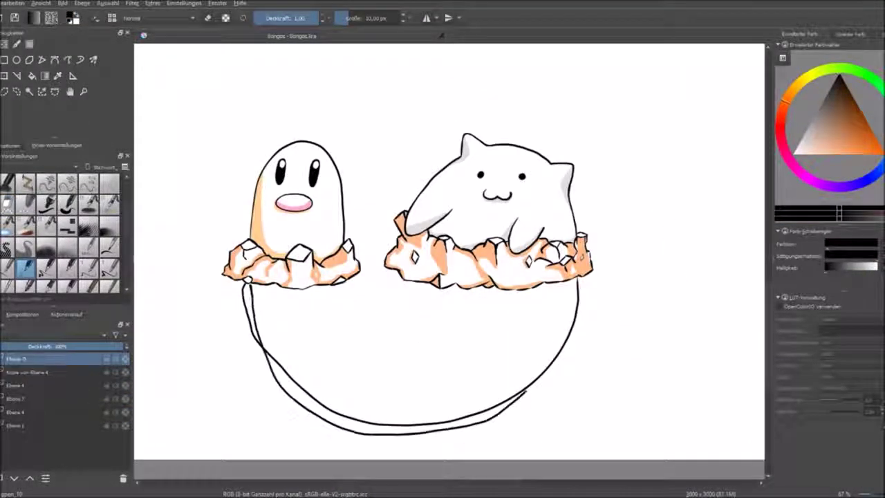
Draw the inner curve of the U-shaped body between the two rock bases and clean up its doubled lines.
scroll(286, 293, "up", 3)
right_click(286, 292)
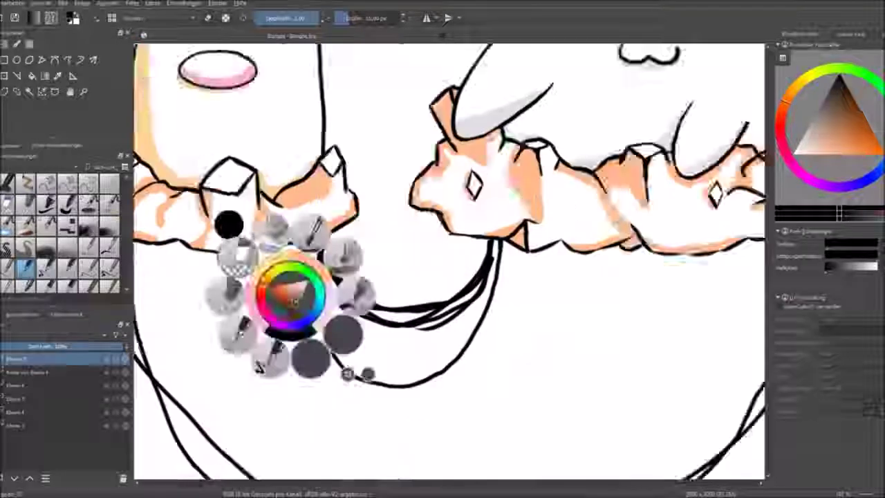
left_click_drag(286, 292, 424, 272)
left_click_drag(262, 228, 287, 346)
left_click_drag(385, 426, 263, 200)
Select the interior of the U-shaped body and shade its left arm light orange.
right_click(263, 237)
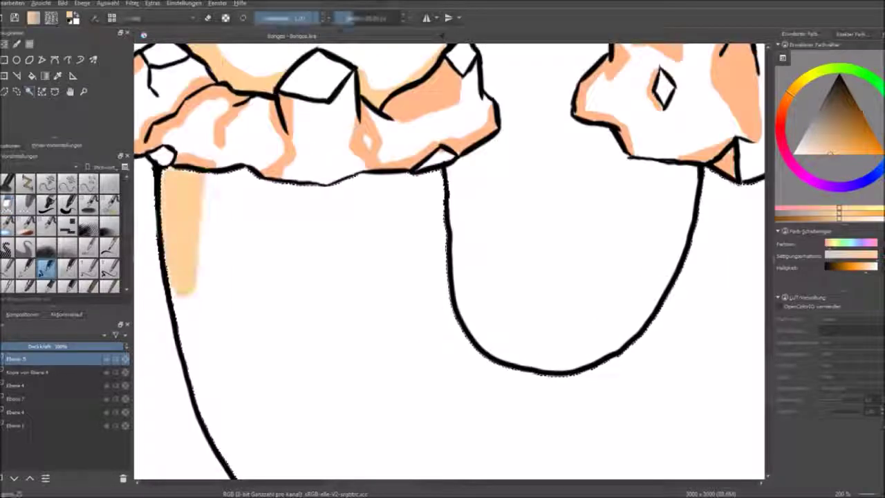
left_click_drag(180, 187, 331, 366)
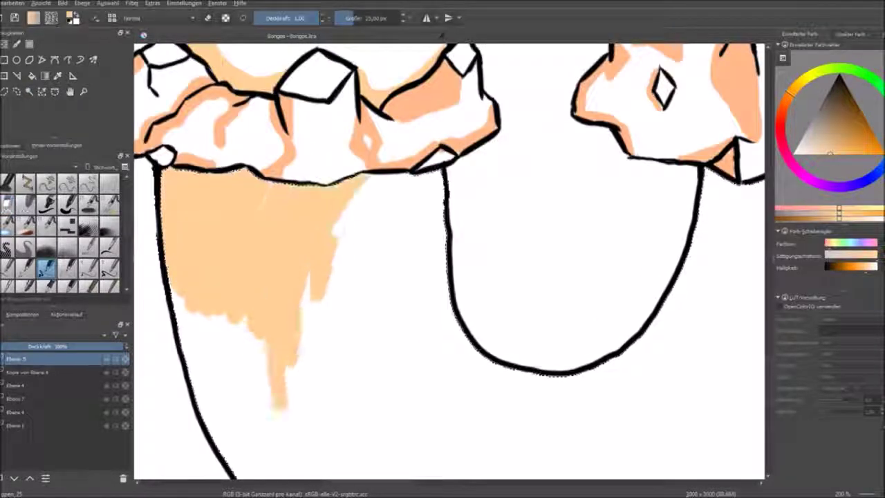
scroll(345, 277, "up", 3)
mouse_move(208, 103)
left_mouse_down()
mouse_move(359, 318)
mouse_move(691, 449)
left_mouse_up()
Shade the right arm of the U-shaped body light grey with a larger brush.
scroll(513, 257, "down", 5)
mouse_move(622, 262)
left_mouse_down()
mouse_move(553, 345)
mouse_move(525, 332)
mouse_move(484, 387)
left_mouse_up()
scroll(449, 238, "down", 3)
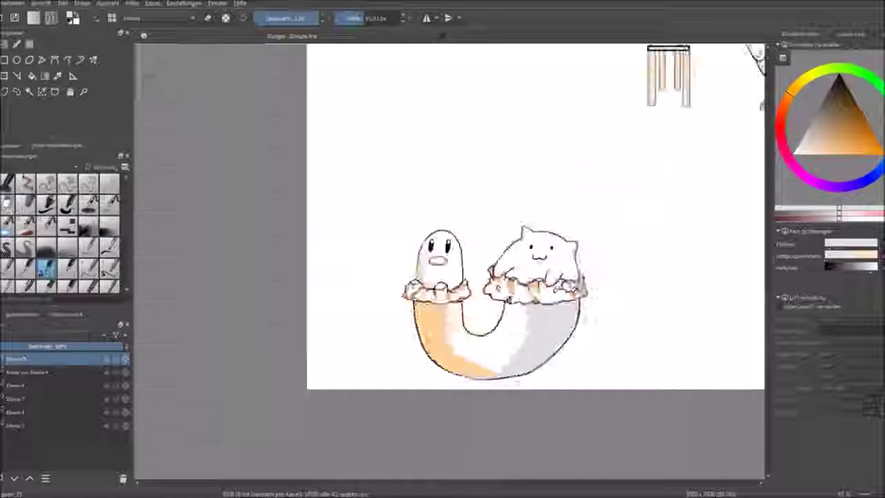
scroll(450, 238, "up", 3)
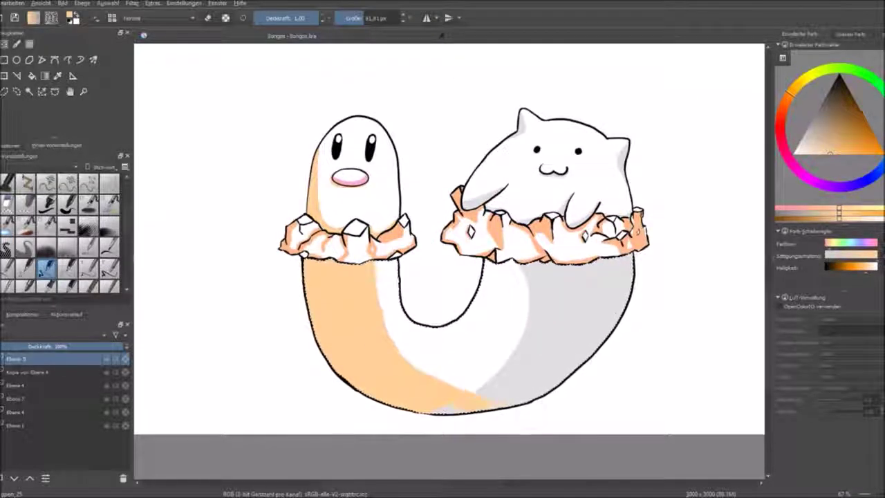
Extend the grey shading inward and rework its overlap with the orange at the bottom of the U-shaped body.
left_click_drag(525, 276, 490, 373)
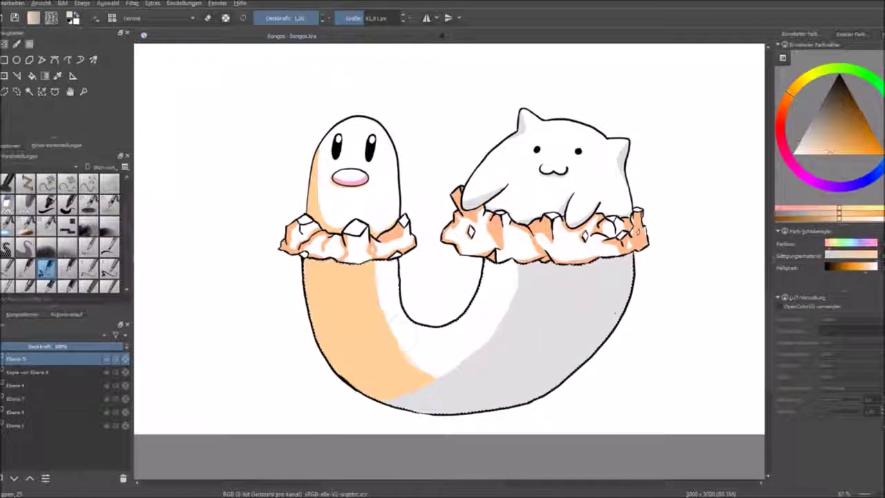
scroll(449, 238, "up", 2)
scroll(449, 239, "down", 4)
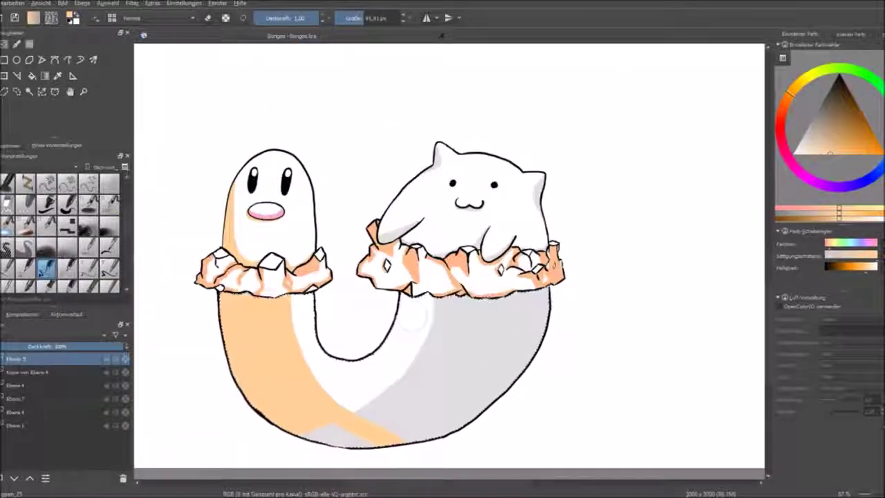
Hand-letter a black label beside the cat's rock base and lower the U-shaped body's layer opacity to 47%.
key("Page_Down")
scroll(450, 238, "up", 4)
left_click_drag(539, 195, 553, 256)
scroll(449, 238, "up", 1)
left_click_drag(387, 242, 514, 311)
left_click_drag(518, 263, 546, 304)
key("Page_Up")
scroll(449, 239, "down", 4)
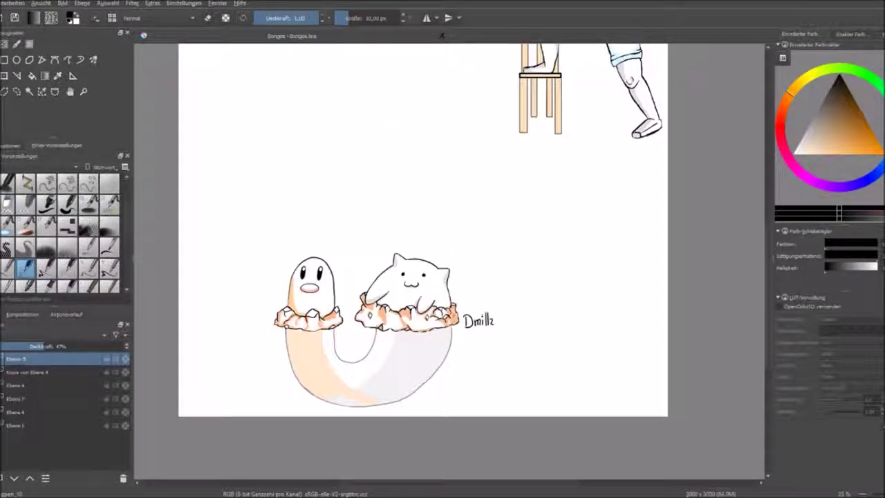
Move the combined two-headed drawing with its label up the canvas, below the first cat and left of the chair.
key("ctrl+t")
mouse_move(419, 328)
left_mouse_down()
mouse_move(449, 159)
mouse_move(418, 173)
left_mouse_up()
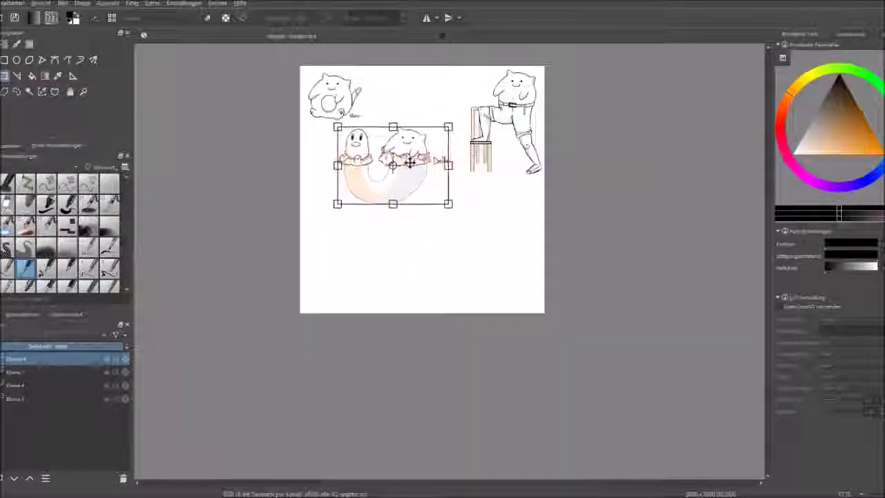